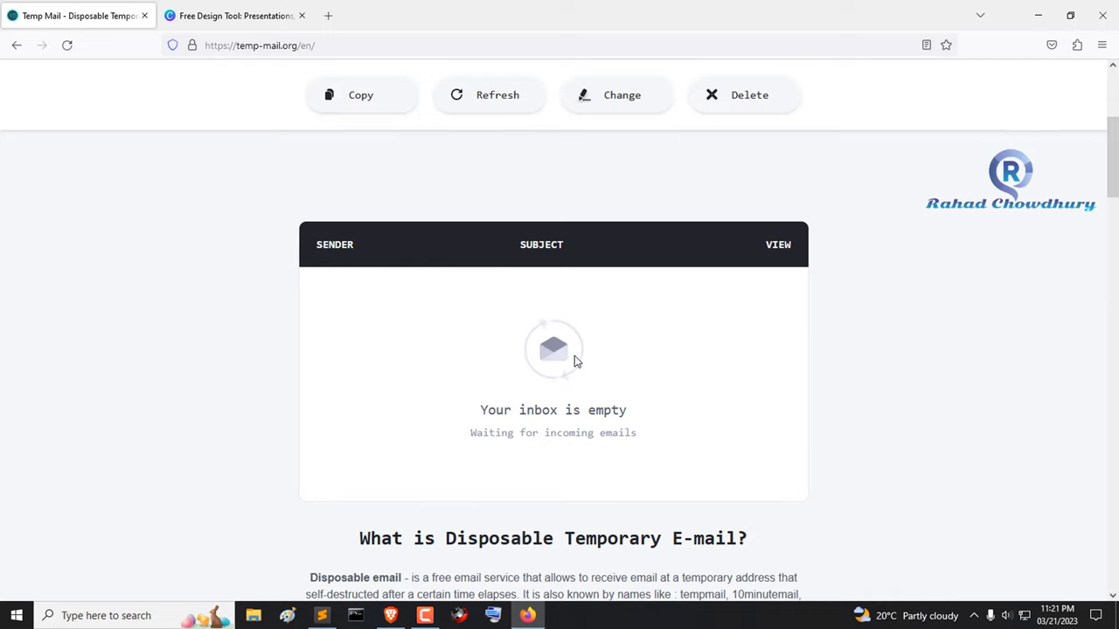
# - Open the Canva login email in the Temp Mail inbox
pyautogui.scroll(1, 570, 350)
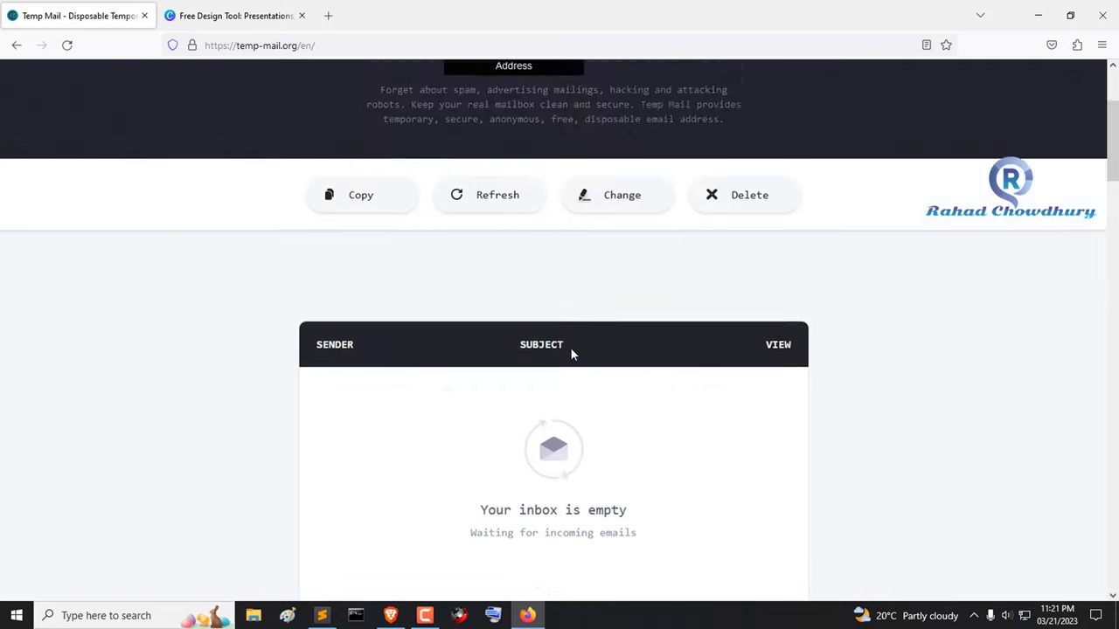
pyautogui.scroll(-2, 570, 349)
pyautogui.scroll(2, 569, 342)
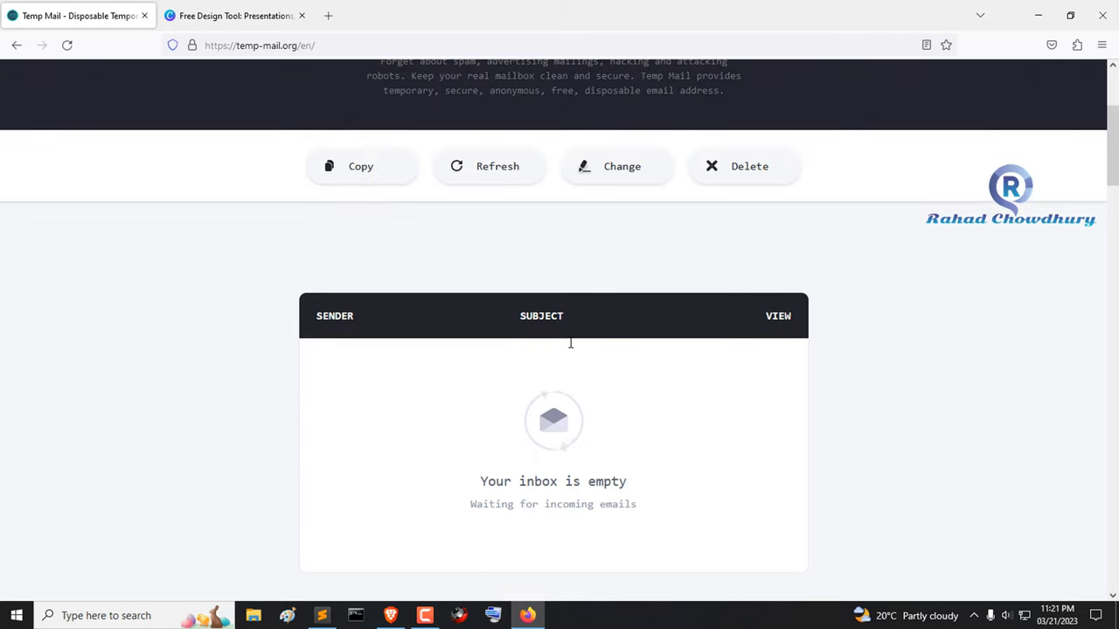
pyautogui.scroll(-1, 569, 342)
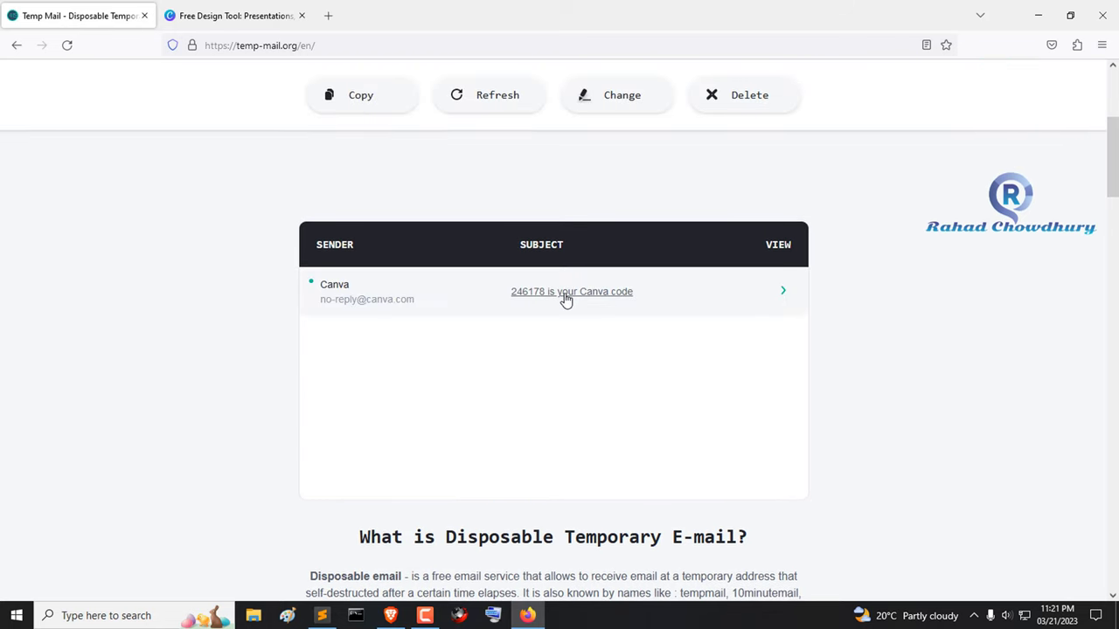
pyautogui.click(501, 291)
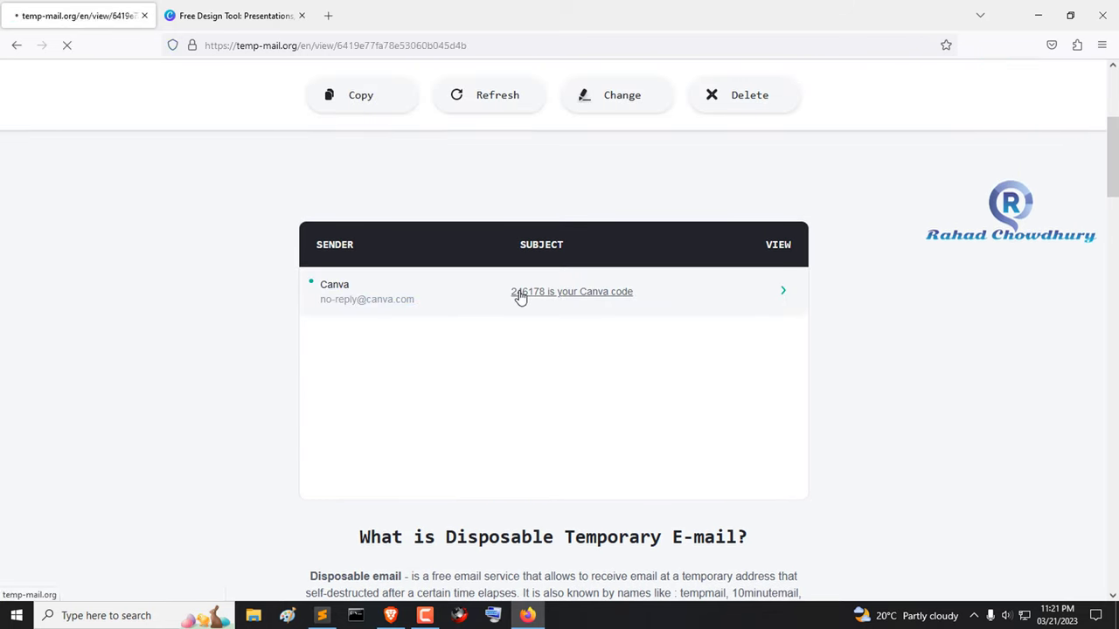
pyautogui.scroll(-5, 527, 347)
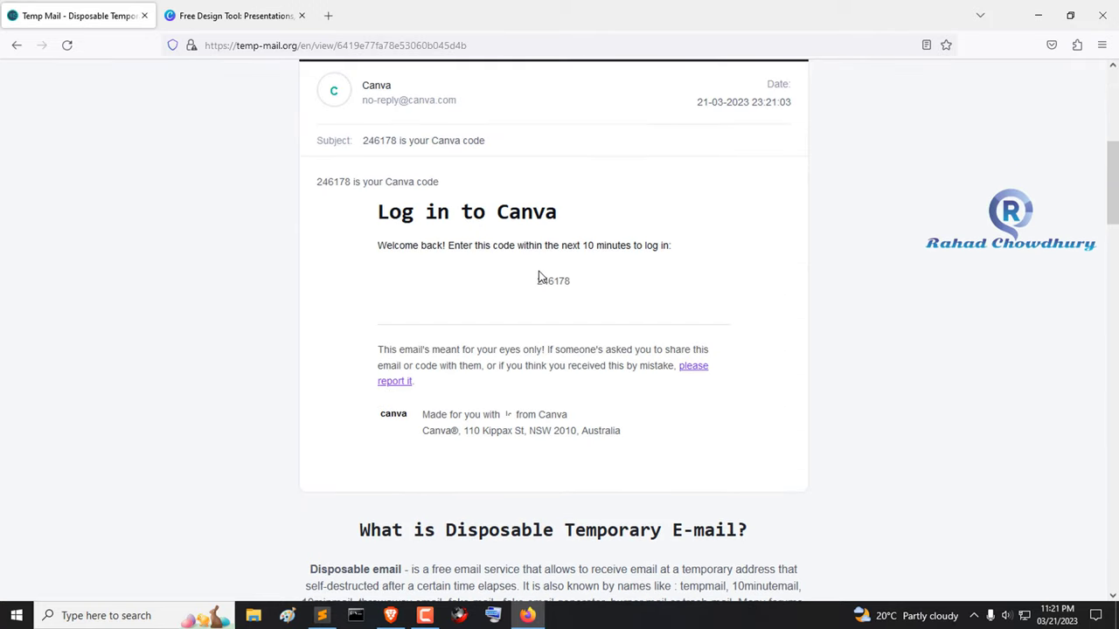
# - Copy the email's verification code and return to the Canva tab
pyautogui.moveTo(536, 280); pyautogui.dragTo(586, 299)
pyautogui.rightClick(539, 283)
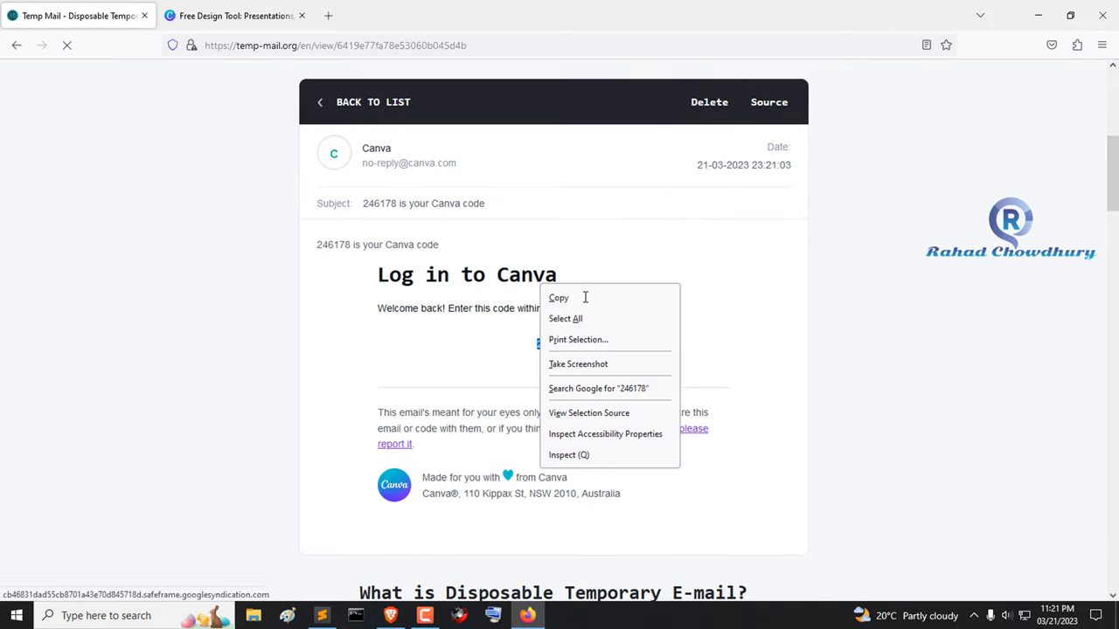
pyautogui.click(580, 297)
pyautogui.click(266, 18)
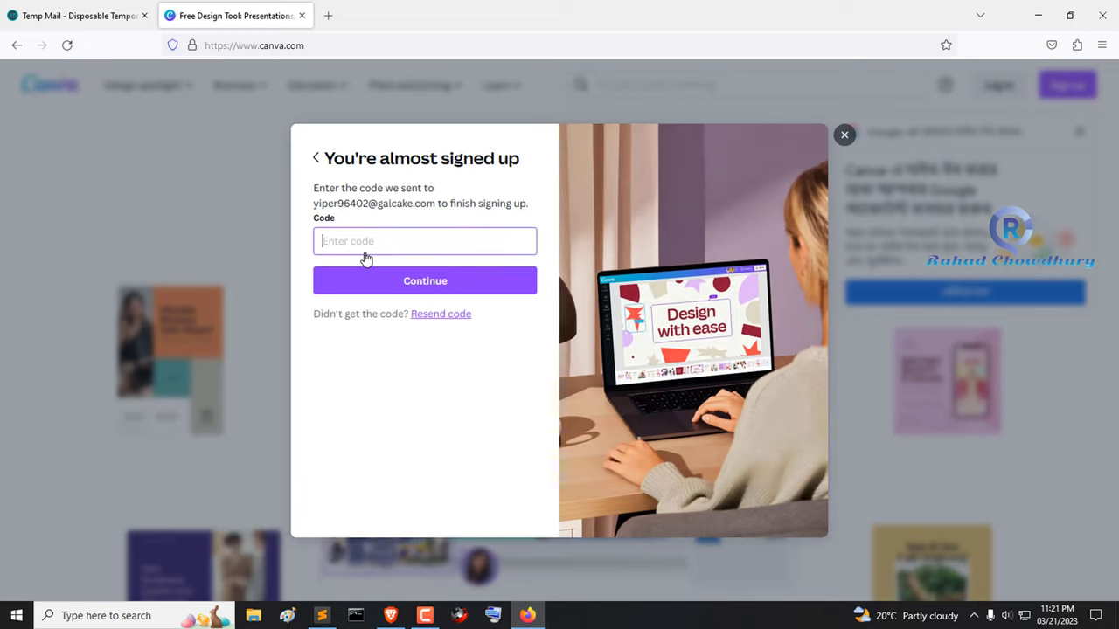
# - Paste the emailed verification code into Canva's Code field
pyautogui.rightClick(360, 245)
pyautogui.click(411, 345)
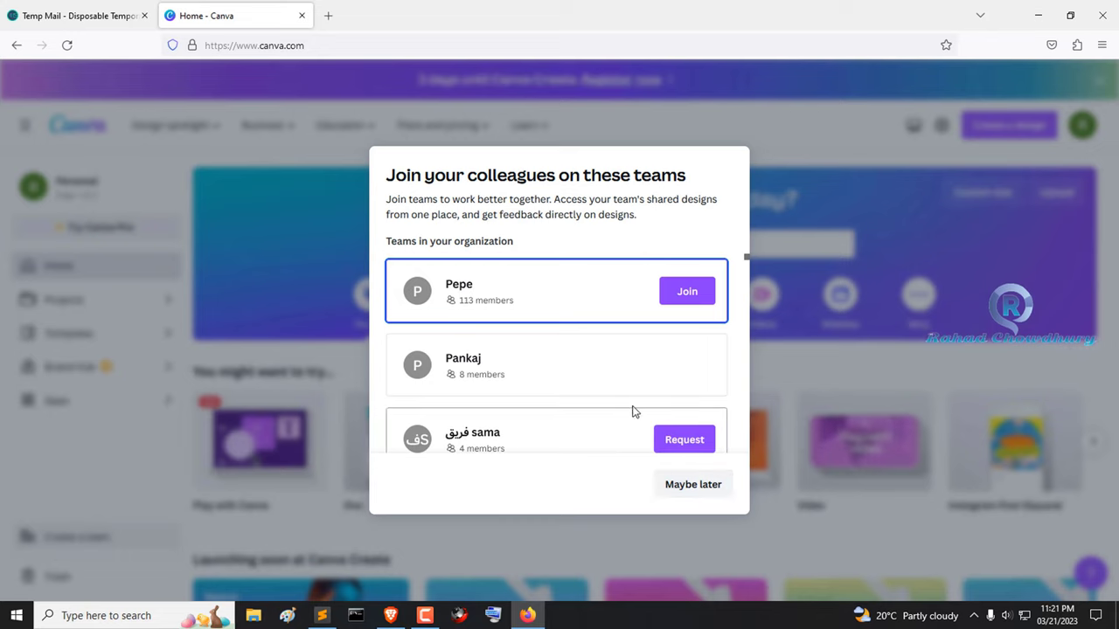
# - Decline the team invitation, skip creating a team, and close the Canva Pro trial offer
pyautogui.scroll(-2, 662, 393)
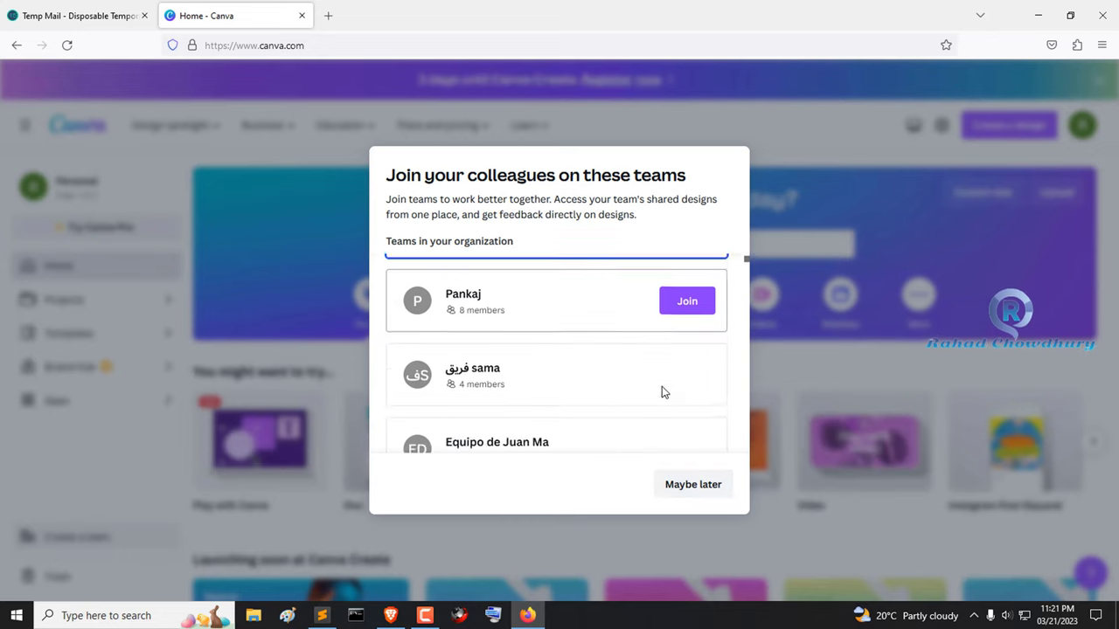
pyautogui.click(695, 486)
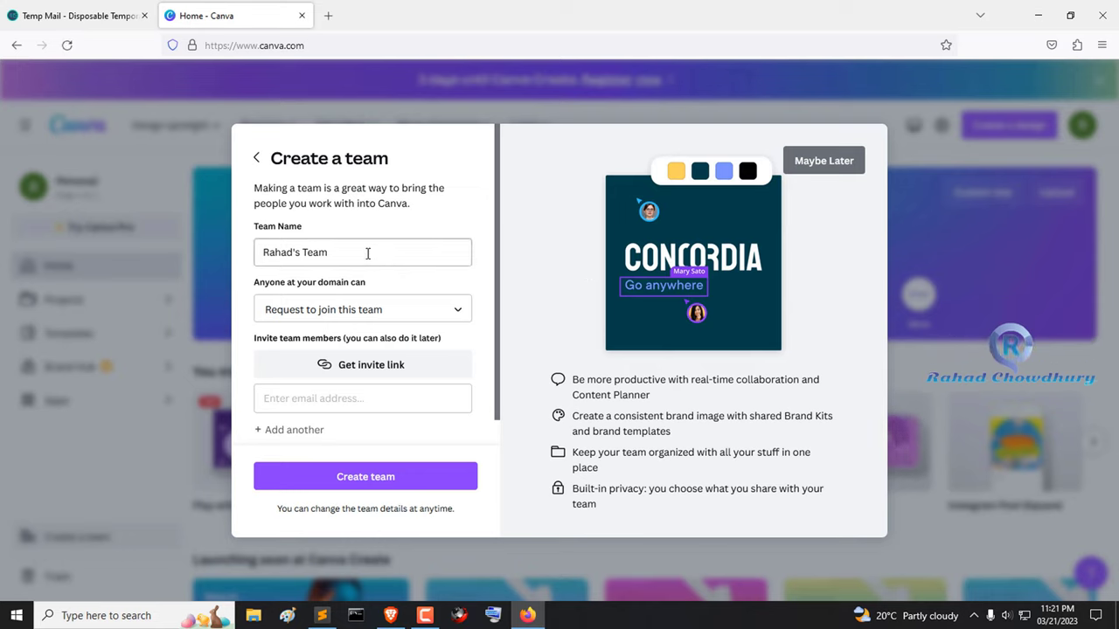
pyautogui.click(835, 164)
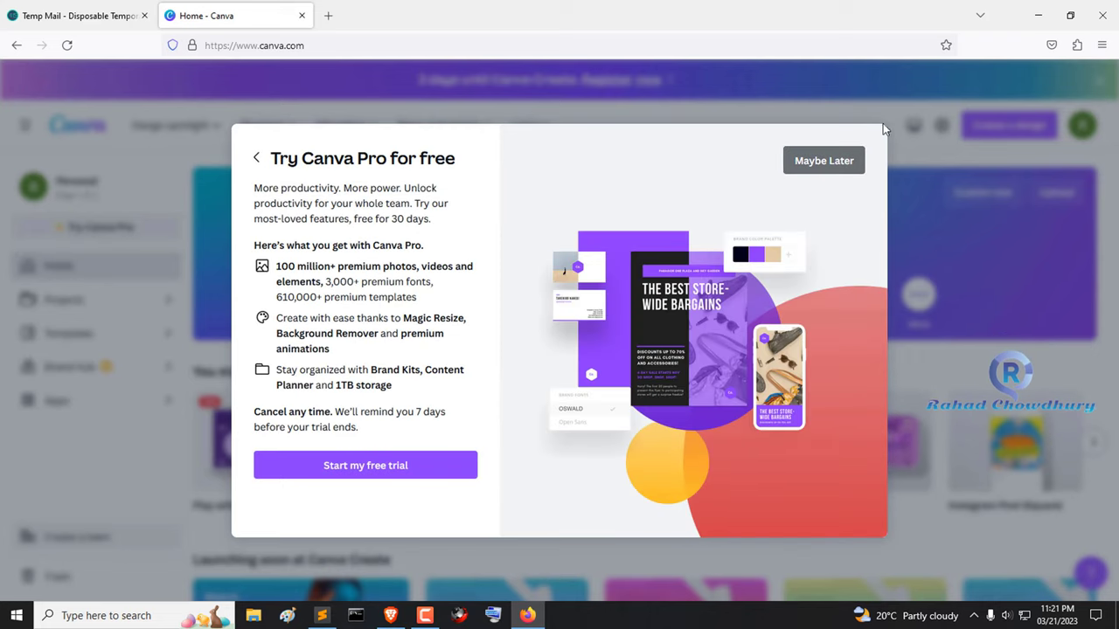
pyautogui.click(411, 469)
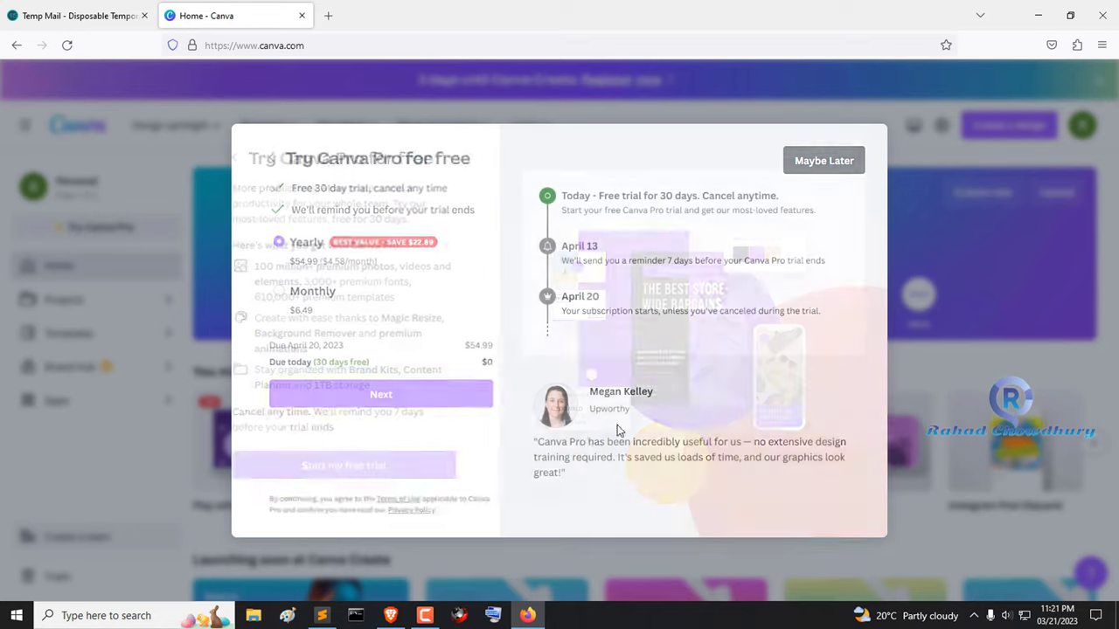
pyautogui.click(824, 160)
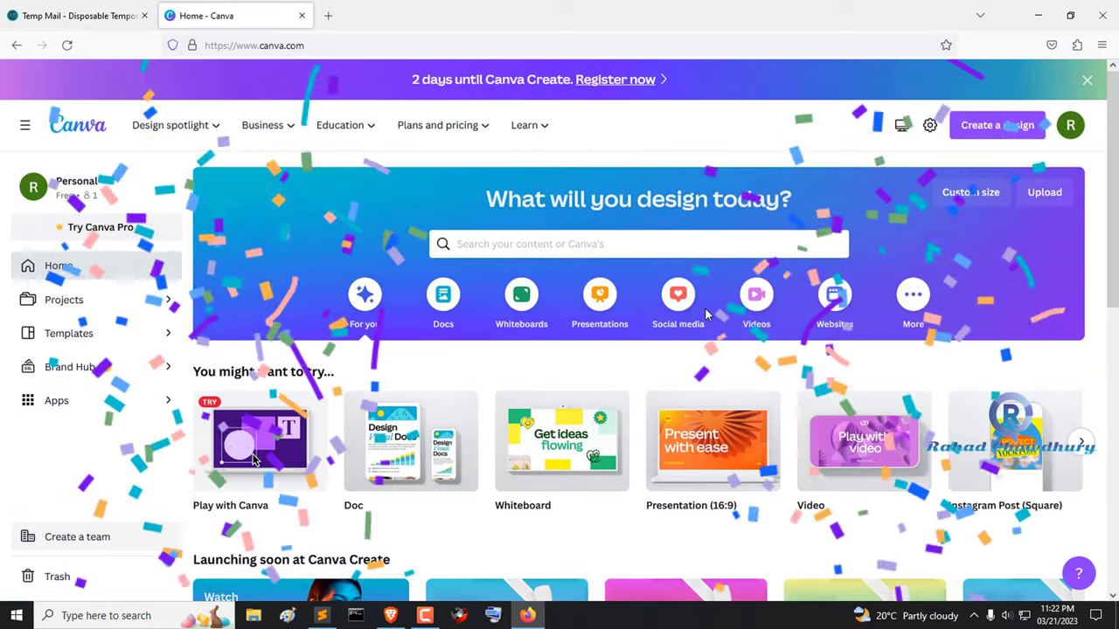
# - Go from the avatar menu into Account settings and the Login & security section
pyautogui.click(1070, 125)
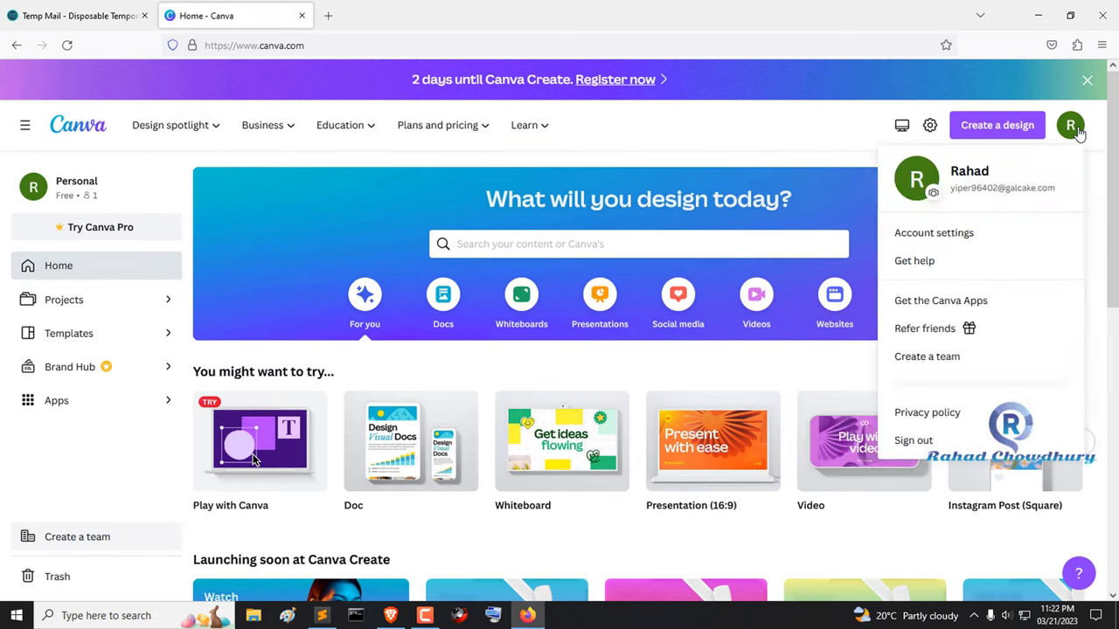
pyautogui.click(963, 234)
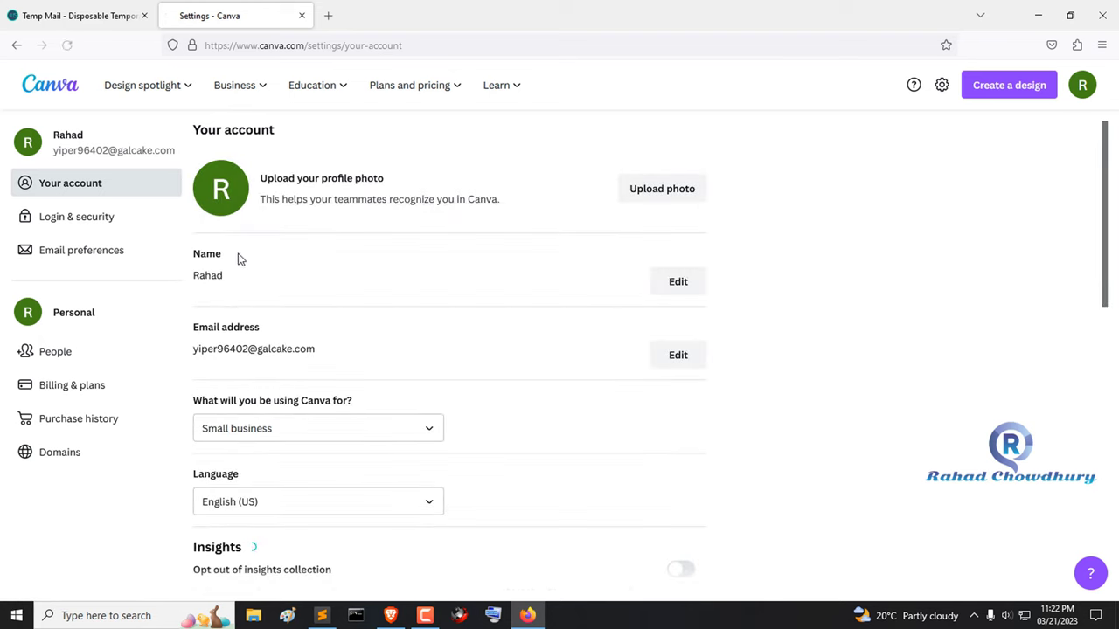
pyautogui.scroll(-6, 315, 349)
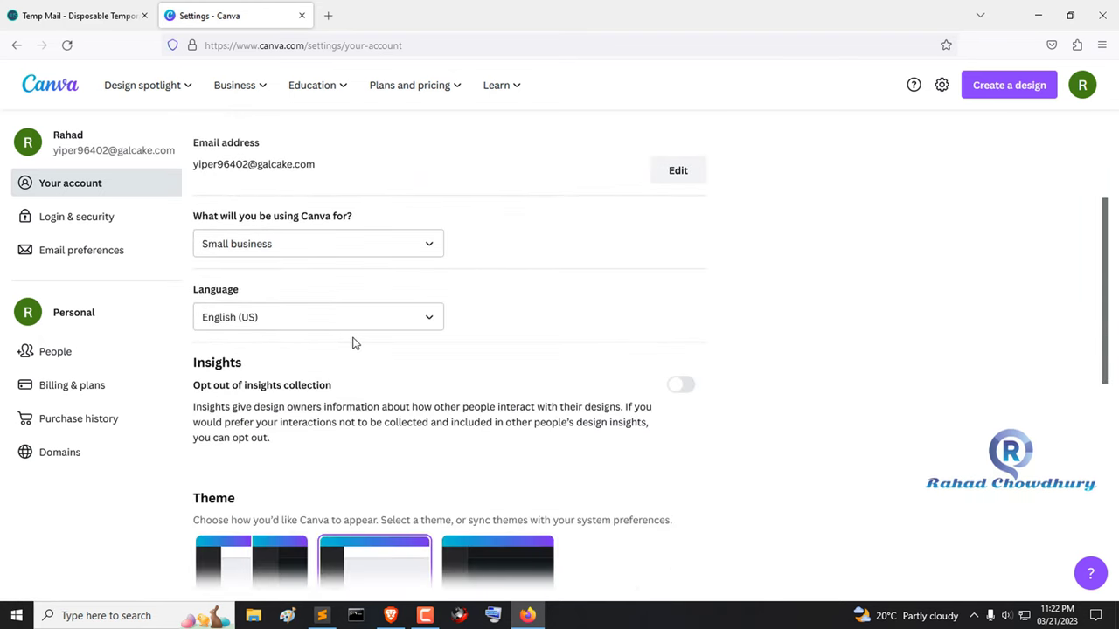
pyautogui.scroll(-1, 358, 331)
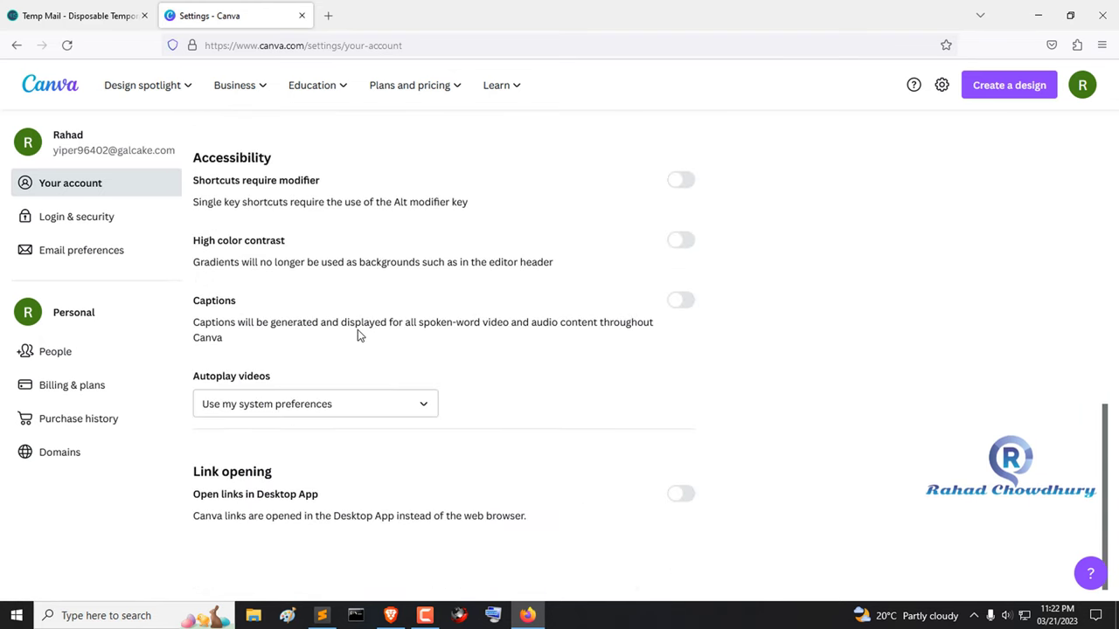
pyautogui.scroll(2, 349, 332)
pyautogui.scroll(3, 262, 289)
pyautogui.click(100, 229)
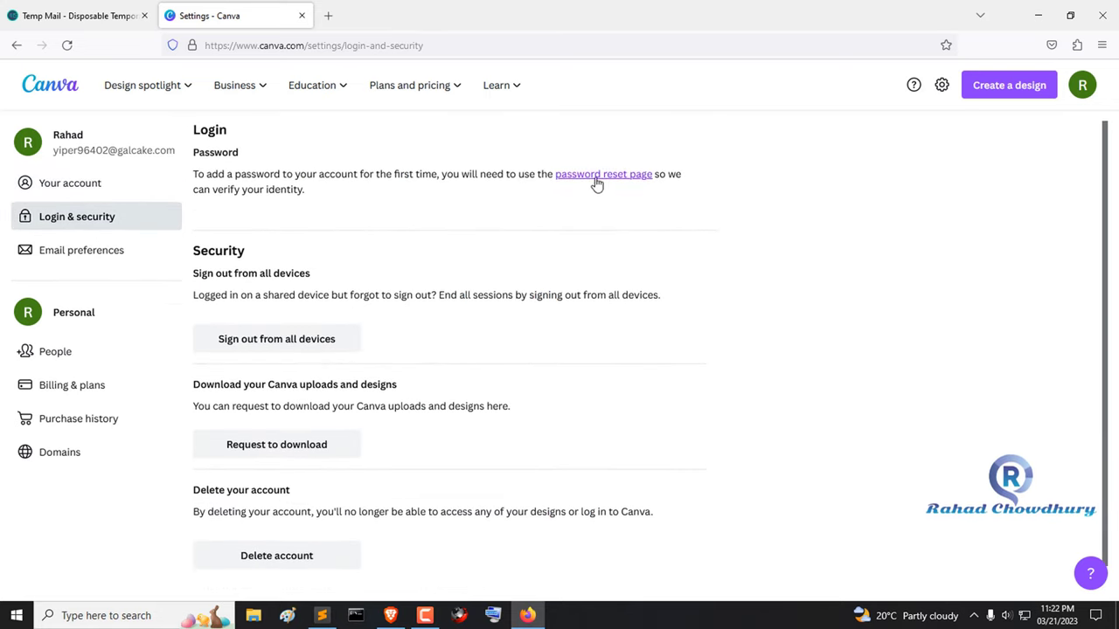
# - Highlight the paragraph about adding a password, then clear the selection
pyautogui.moveTo(195, 176); pyautogui.dragTo(332, 192)
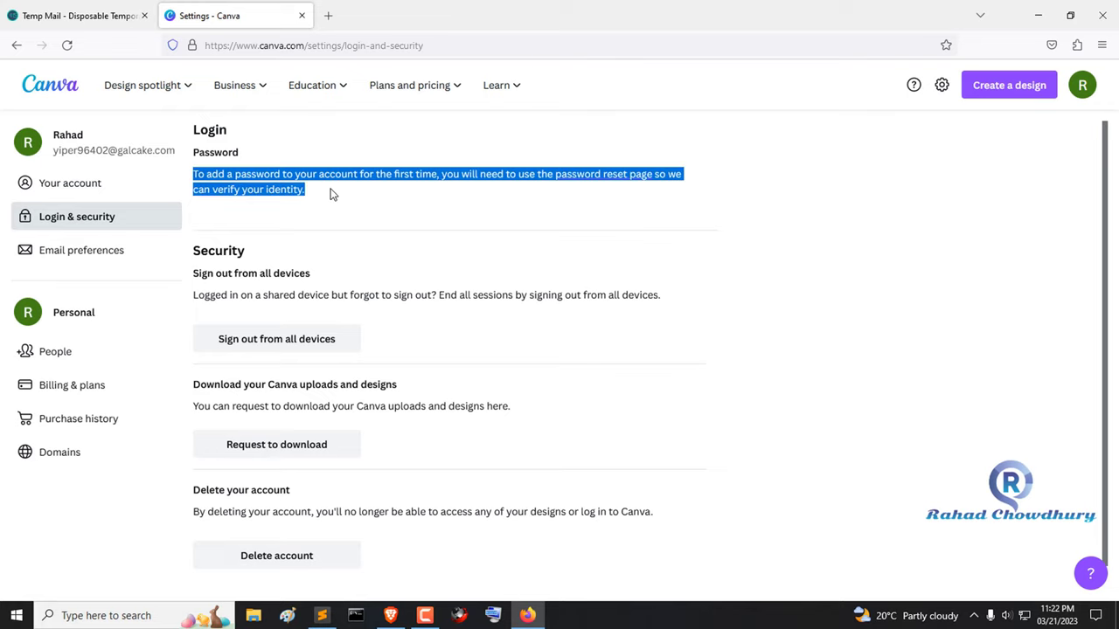
pyautogui.click(233, 150)
pyautogui.moveTo(195, 175); pyautogui.dragTo(394, 202)
pyautogui.click(203, 148)
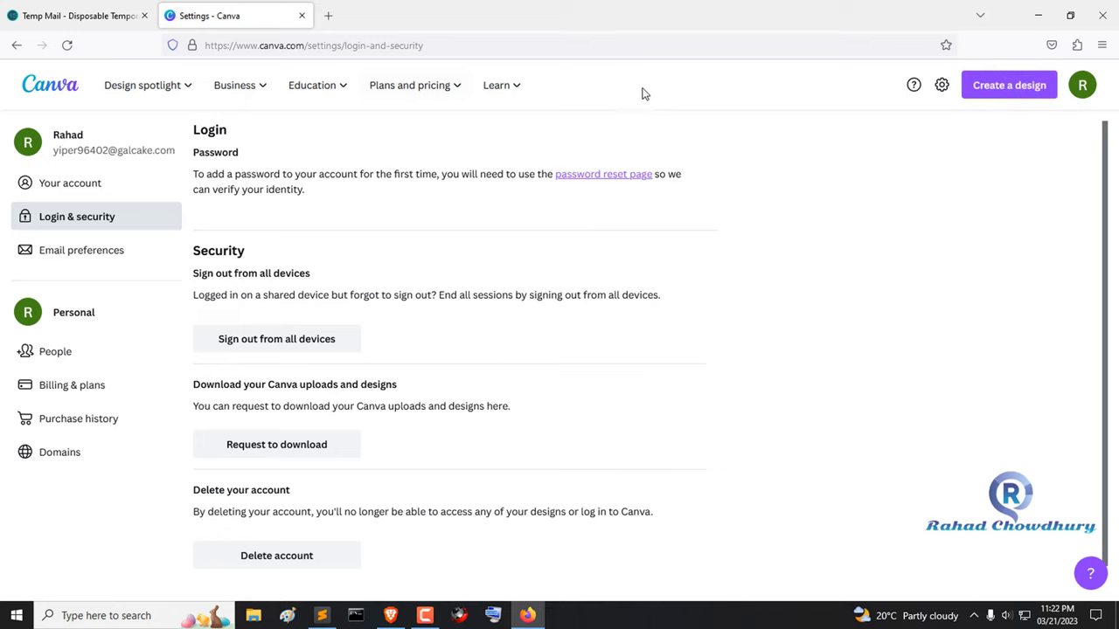
pyautogui.click(1012, 87)
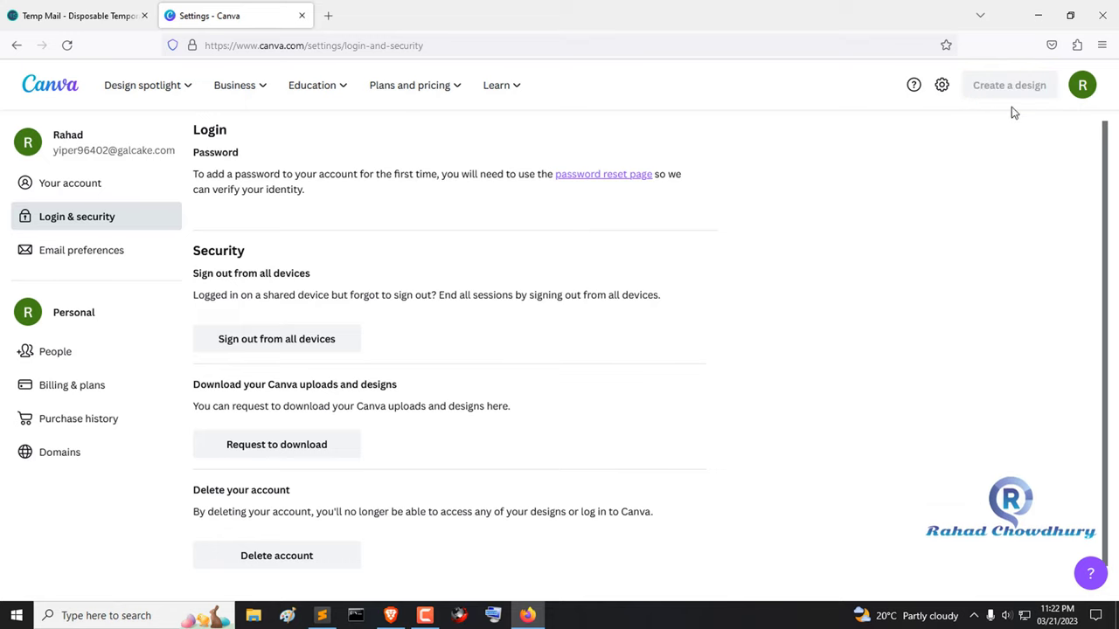
# - Create a new Logo design and dismiss the editor's introductory tour
pyautogui.click(860, 239)
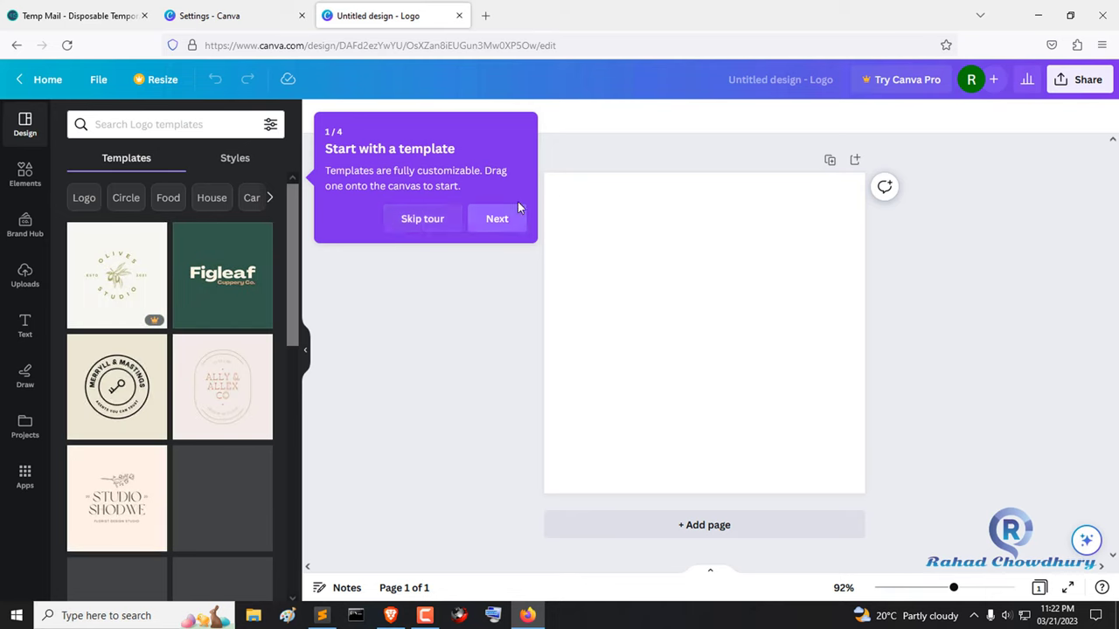
pyautogui.click(514, 222)
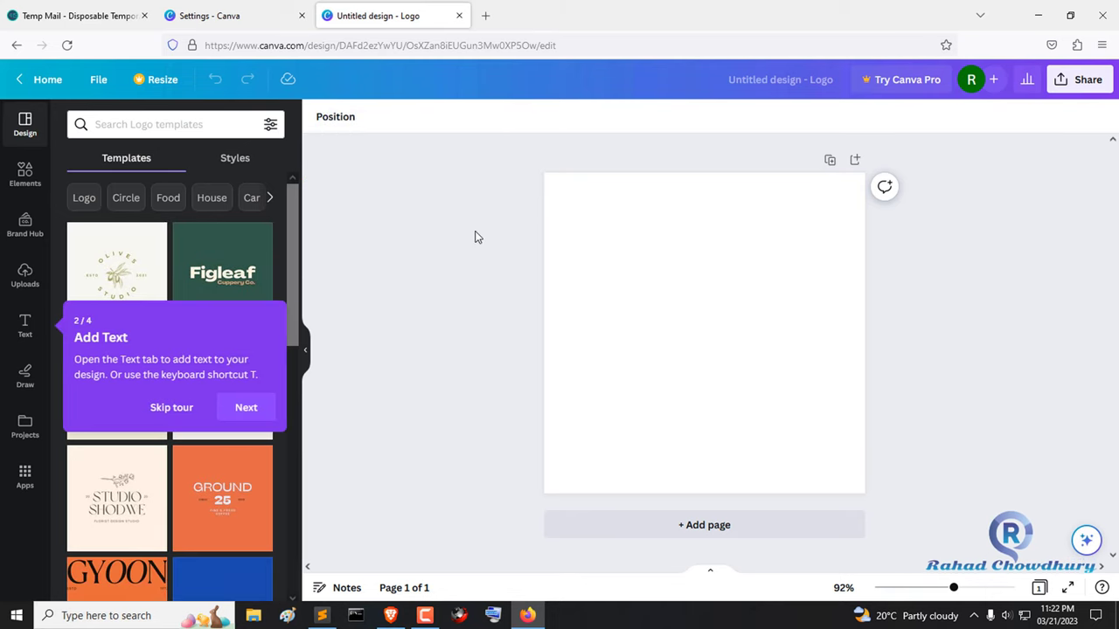
pyautogui.click(194, 407)
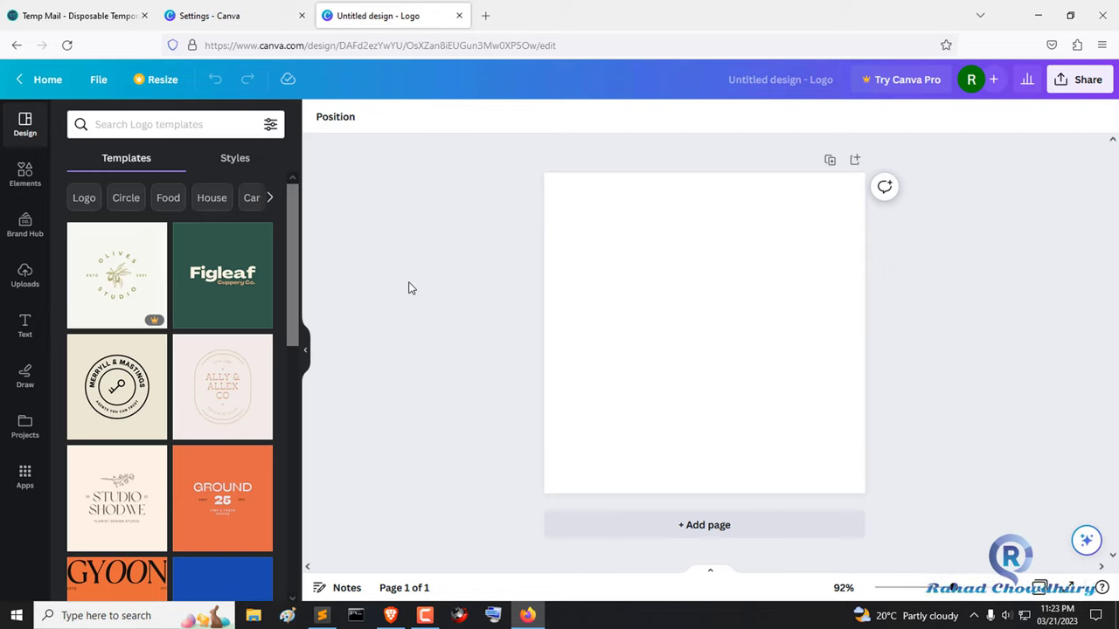
pyautogui.click(179, 124)
pyautogui.write('technology')
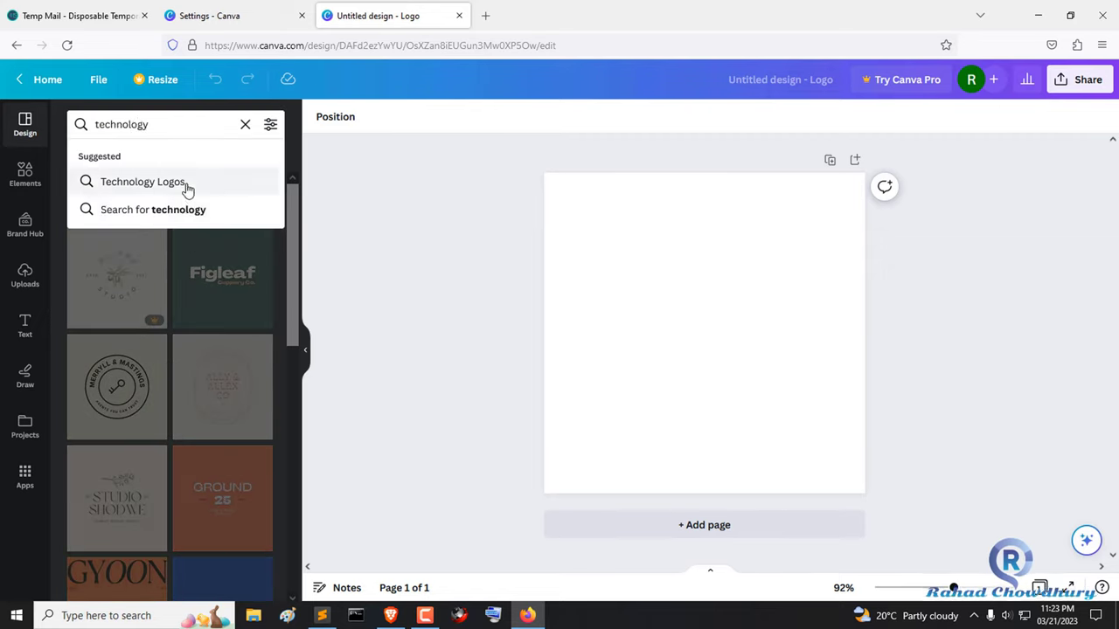
pyautogui.click(179, 211)
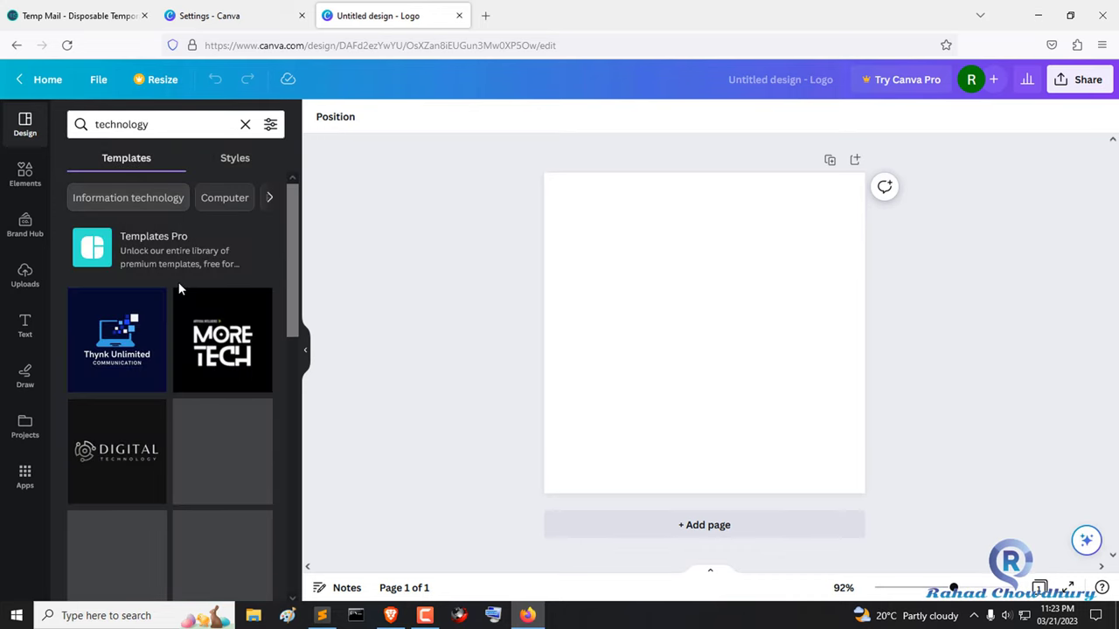
pyautogui.scroll(-3, 175, 282)
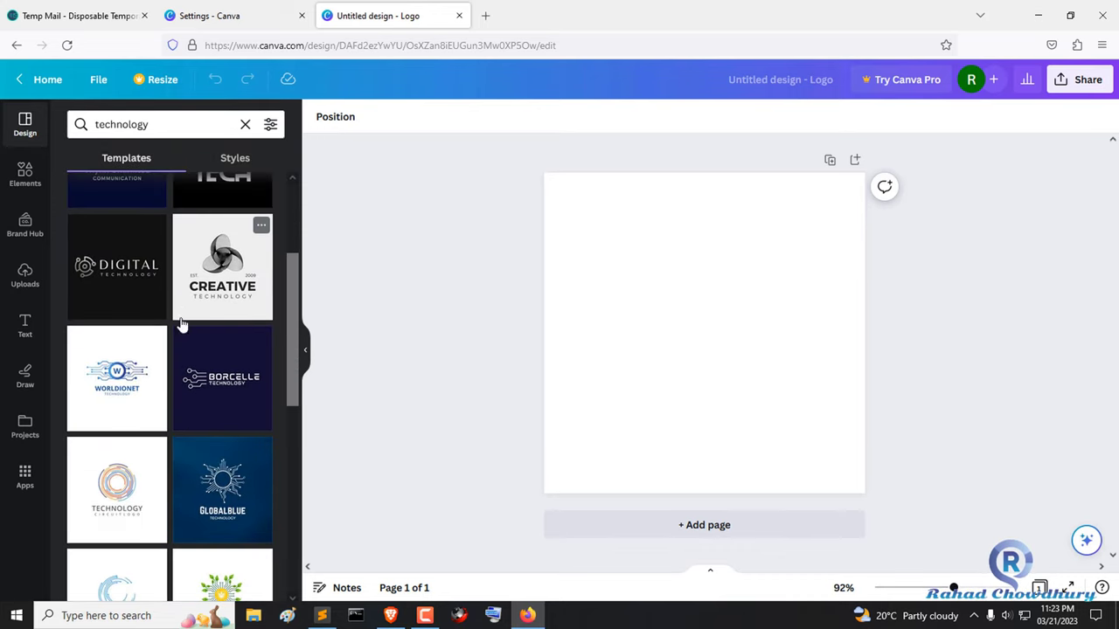
pyautogui.scroll(-2, 210, 299)
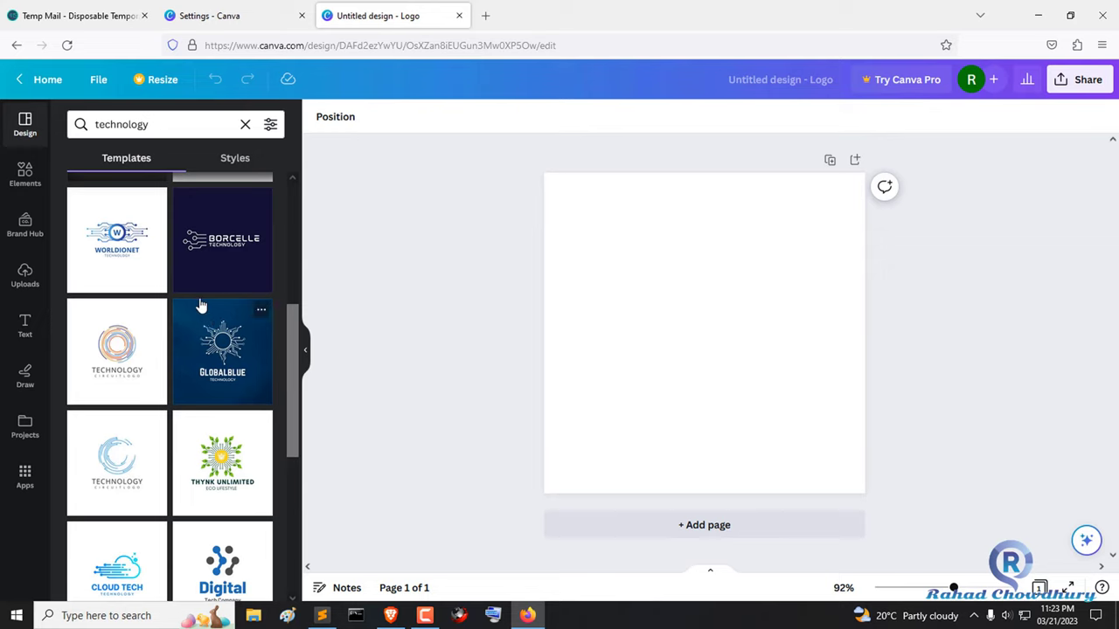
pyautogui.scroll(-5, 205, 384)
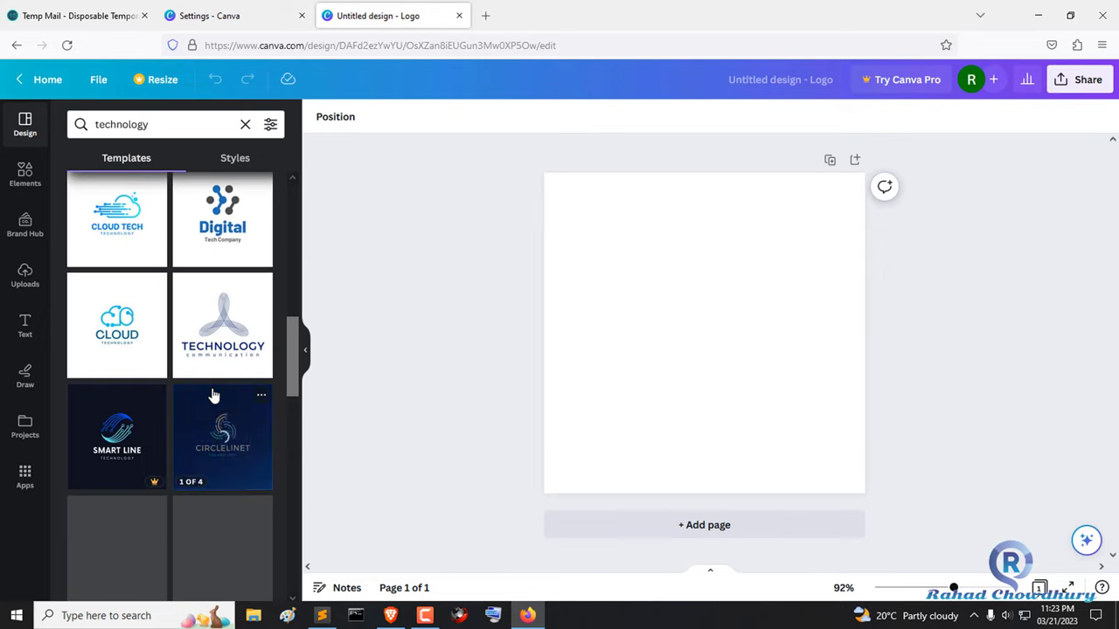
pyautogui.scroll(-4, 216, 399)
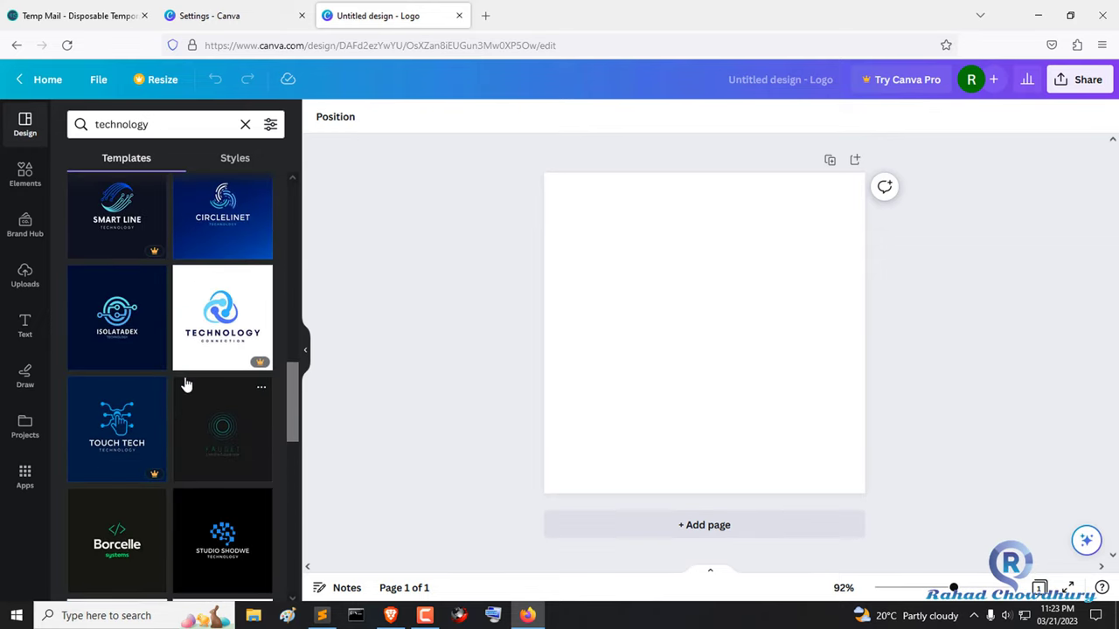
pyautogui.scroll(15, 185, 385)
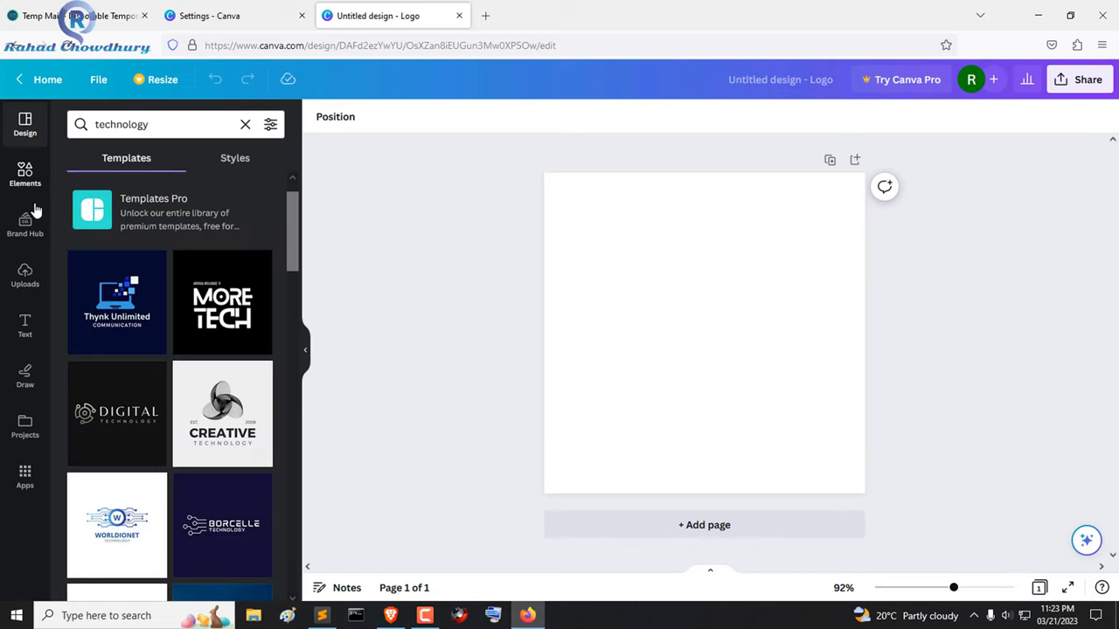
# - Search the Elements panel for 'technology' and scan the results
pyautogui.click(28, 176)
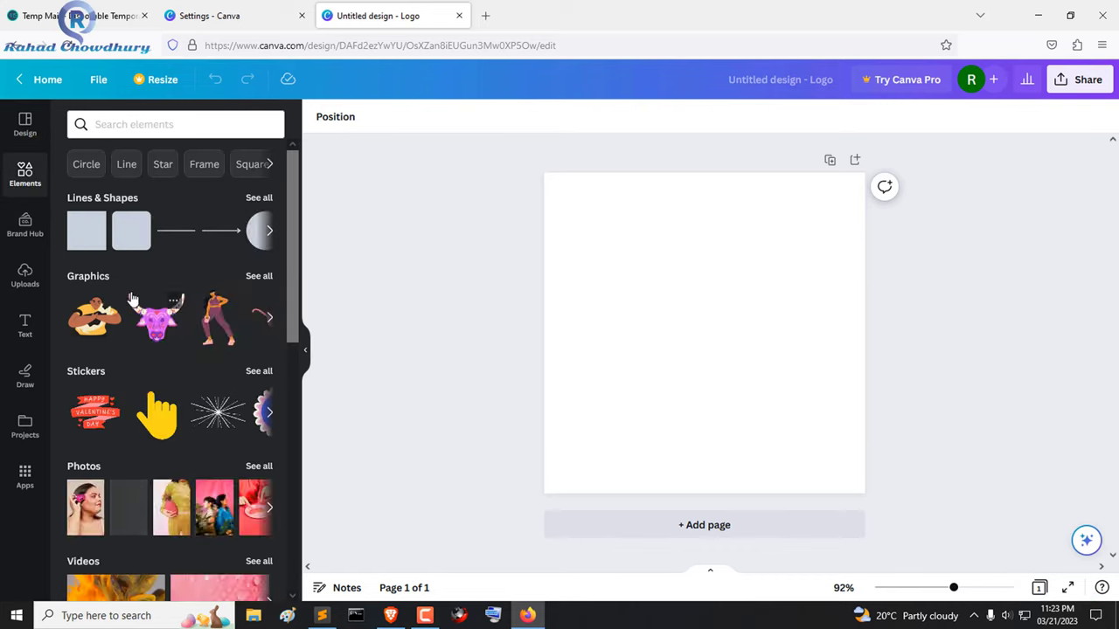
pyautogui.click(178, 122)
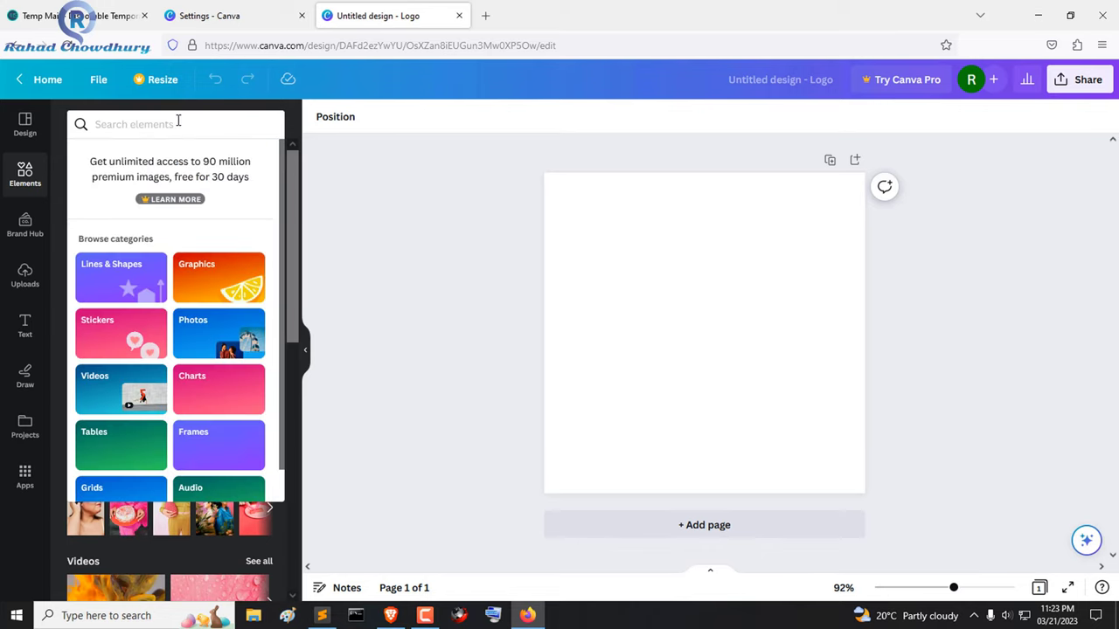
pyautogui.write('technology')
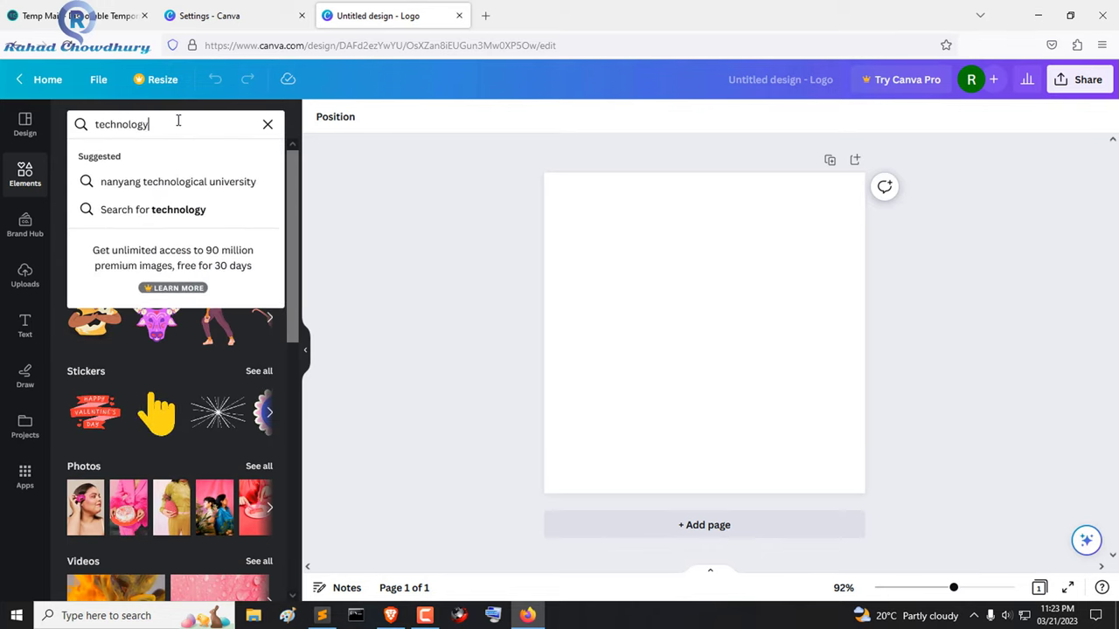
pyautogui.press('Return')
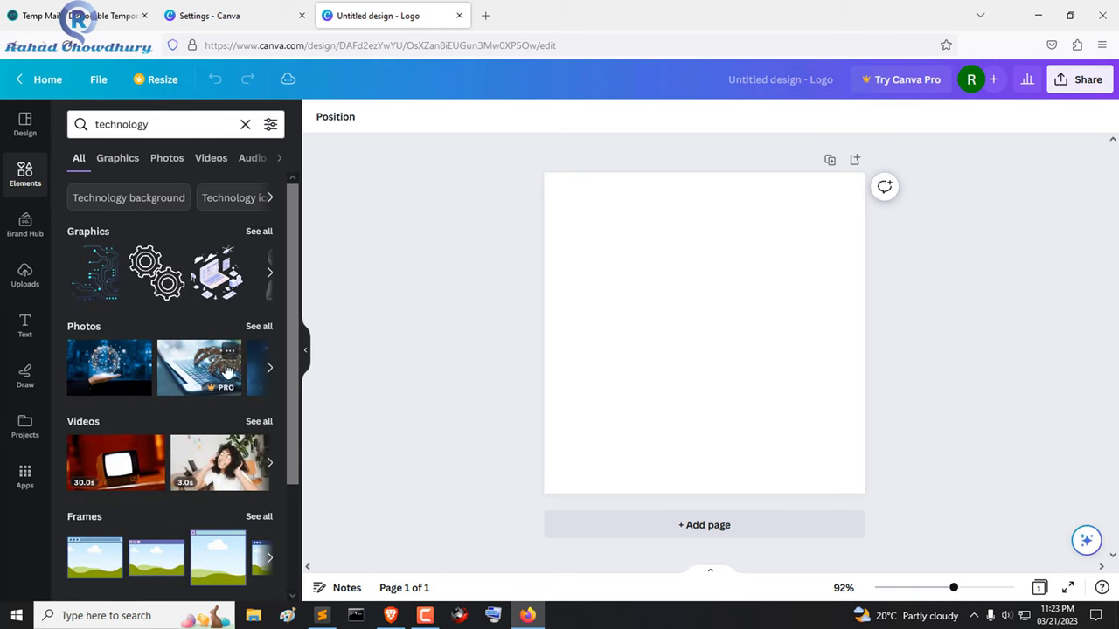
pyautogui.scroll(-2, 201, 380)
pyautogui.scroll(-1, 166, 398)
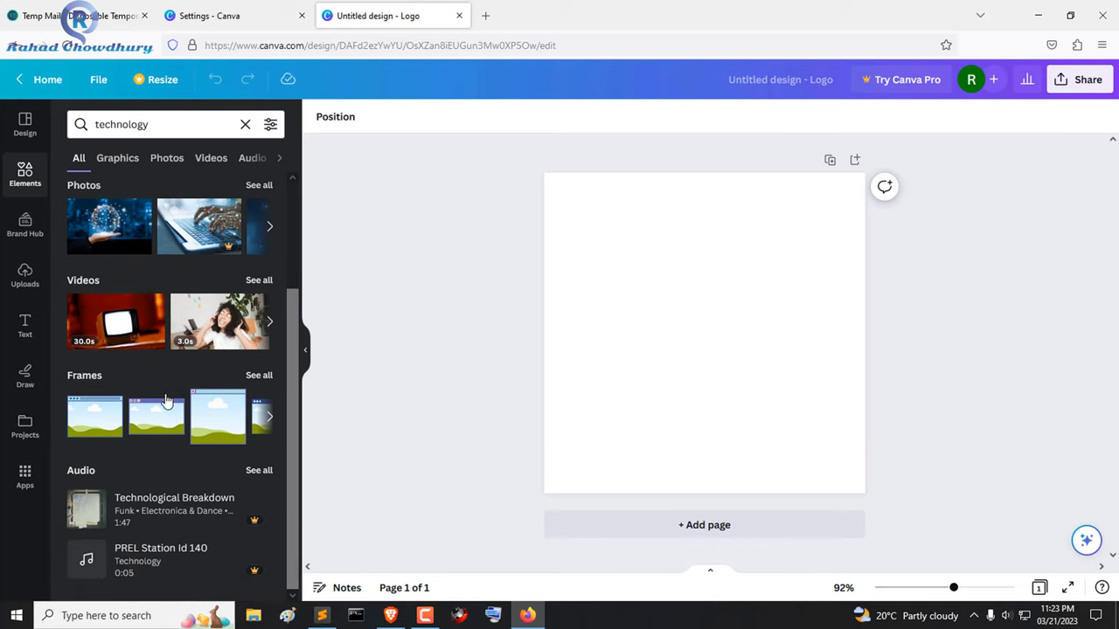
pyautogui.scroll(3, 171, 407)
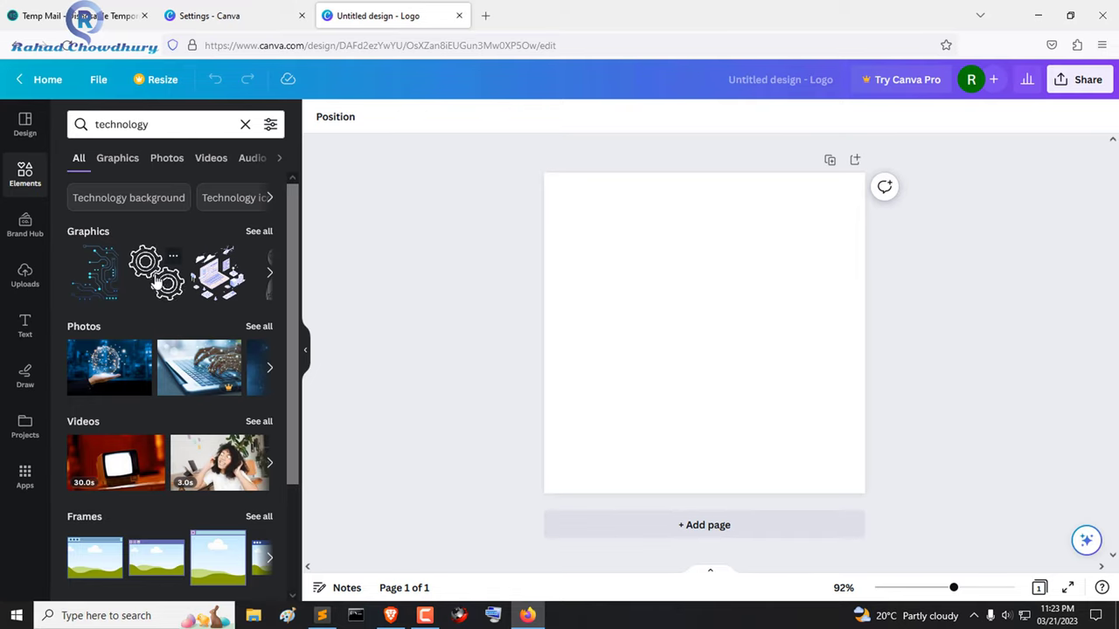
# - Browse the technology Graphics results, then return to the All results view
pyautogui.click(259, 231)
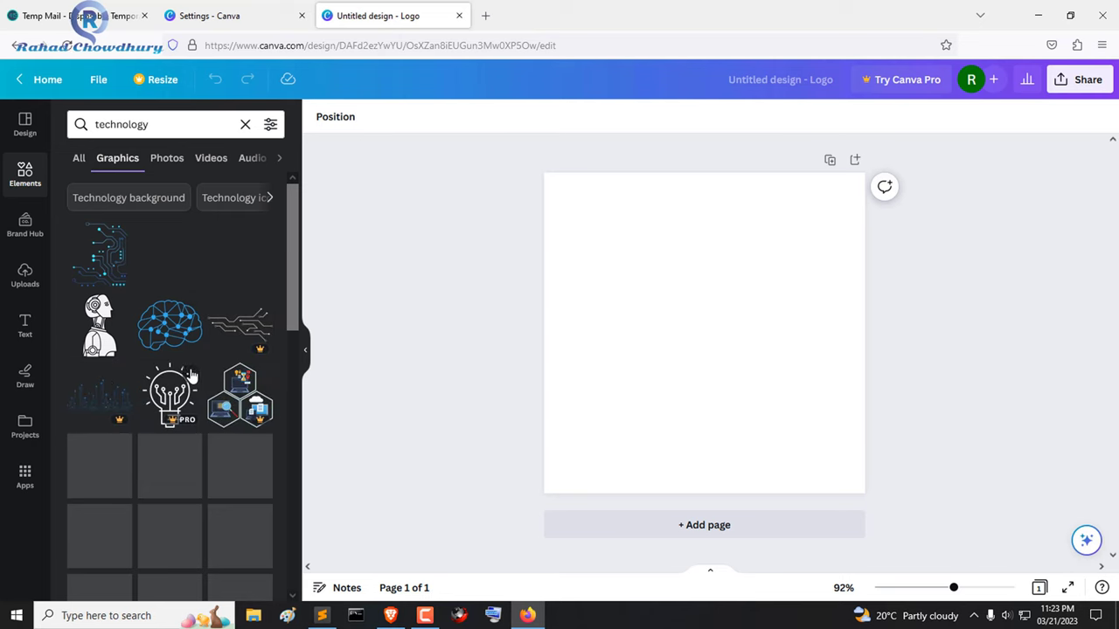
pyautogui.scroll(-1, 198, 393)
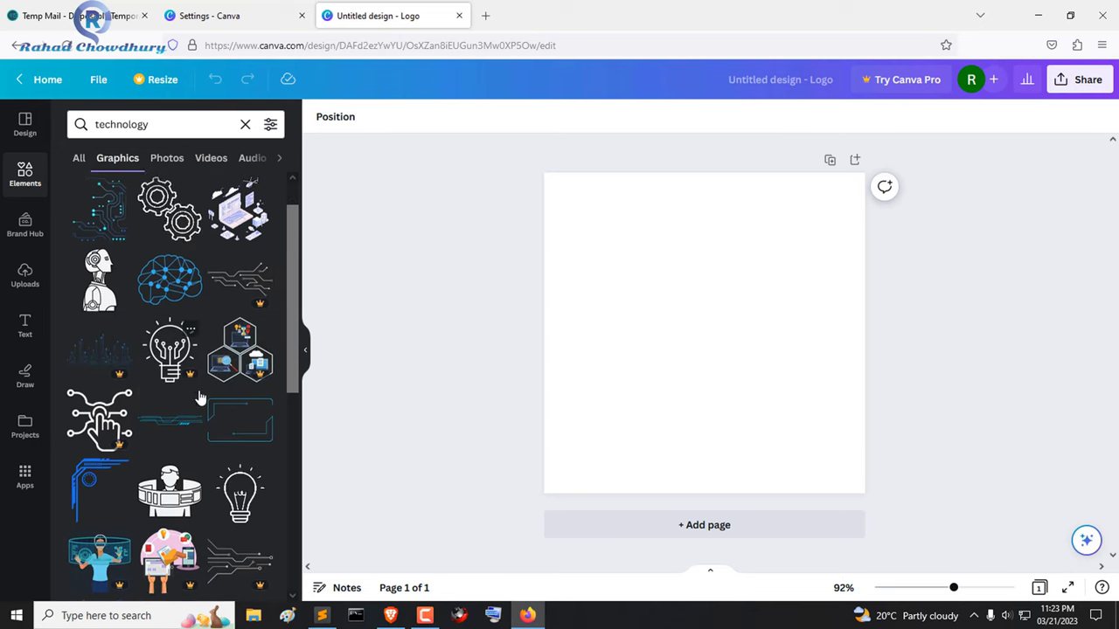
pyautogui.scroll(-2, 199, 404)
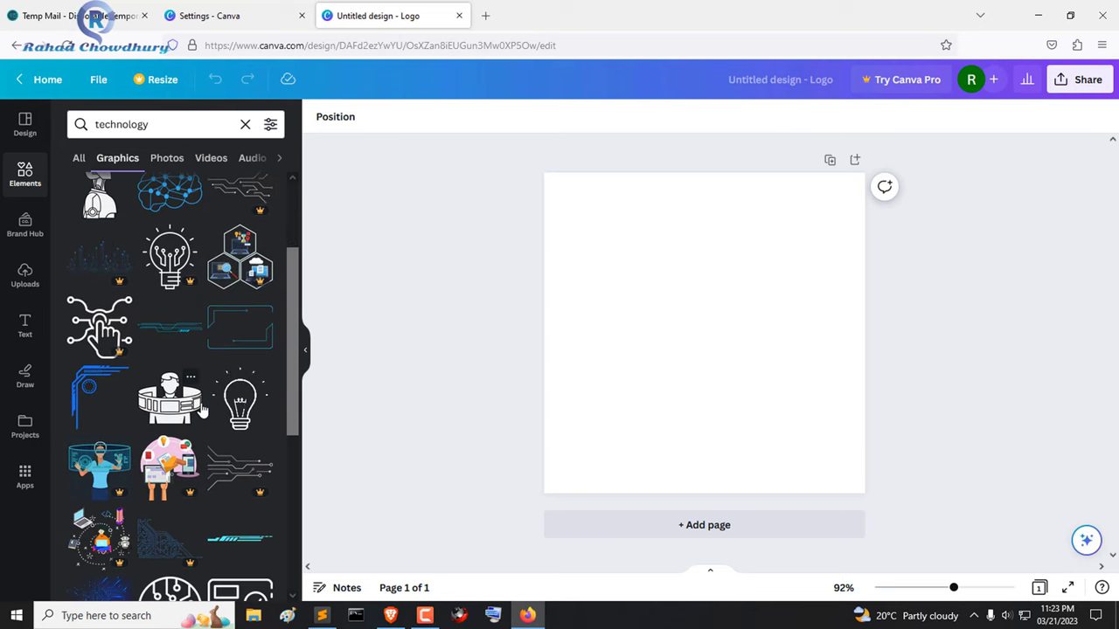
pyautogui.scroll(-5, 203, 409)
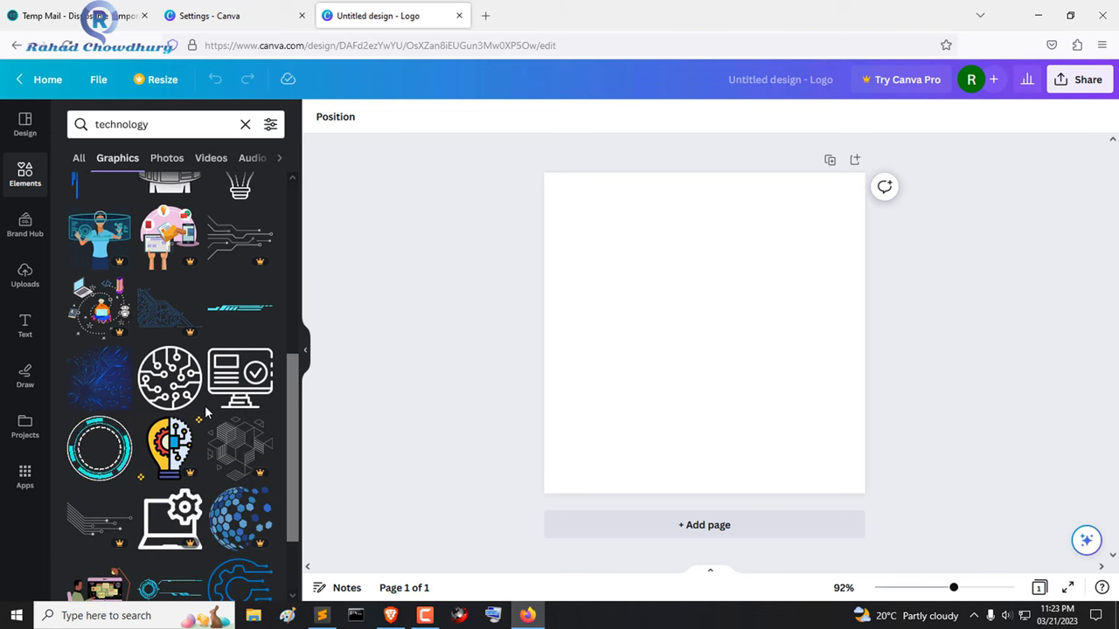
pyautogui.scroll(-5, 206, 411)
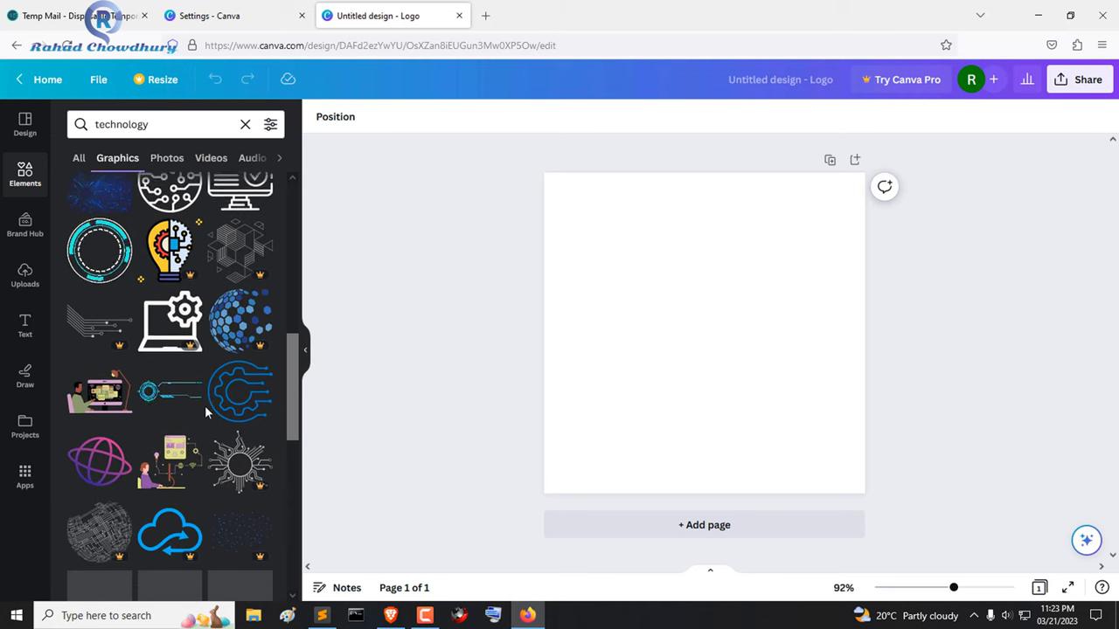
pyautogui.scroll(-2, 206, 409)
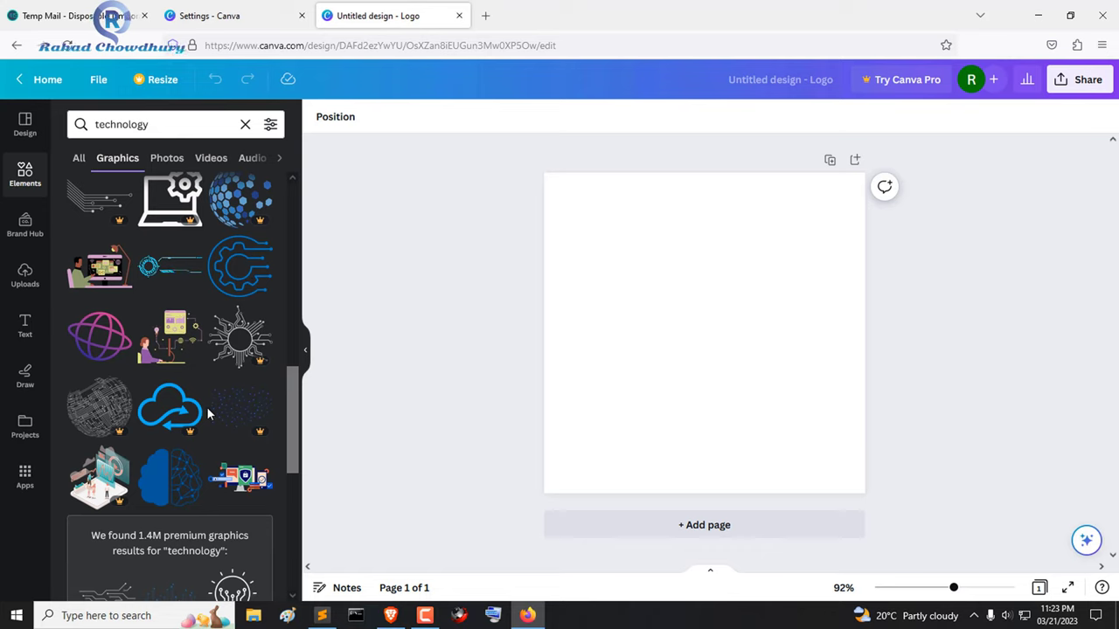
pyautogui.scroll(-3, 214, 417)
pyautogui.scroll(8, 216, 407)
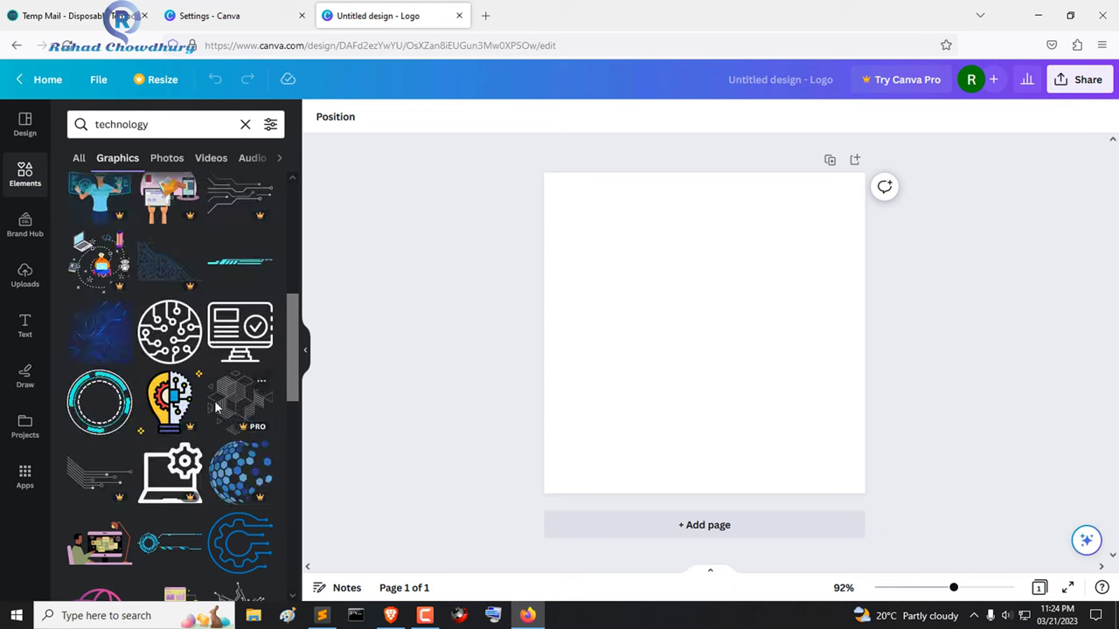
pyautogui.click(214, 408)
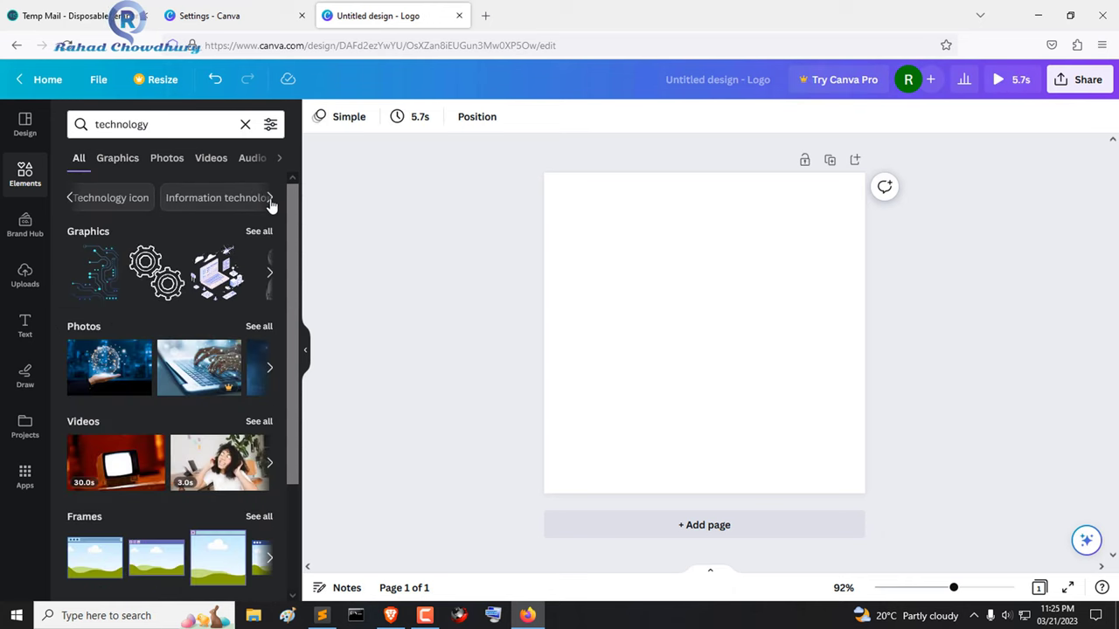
# - Try the Technology icon and Computer icon suggestion chips for related element results
pyautogui.click(100, 200)
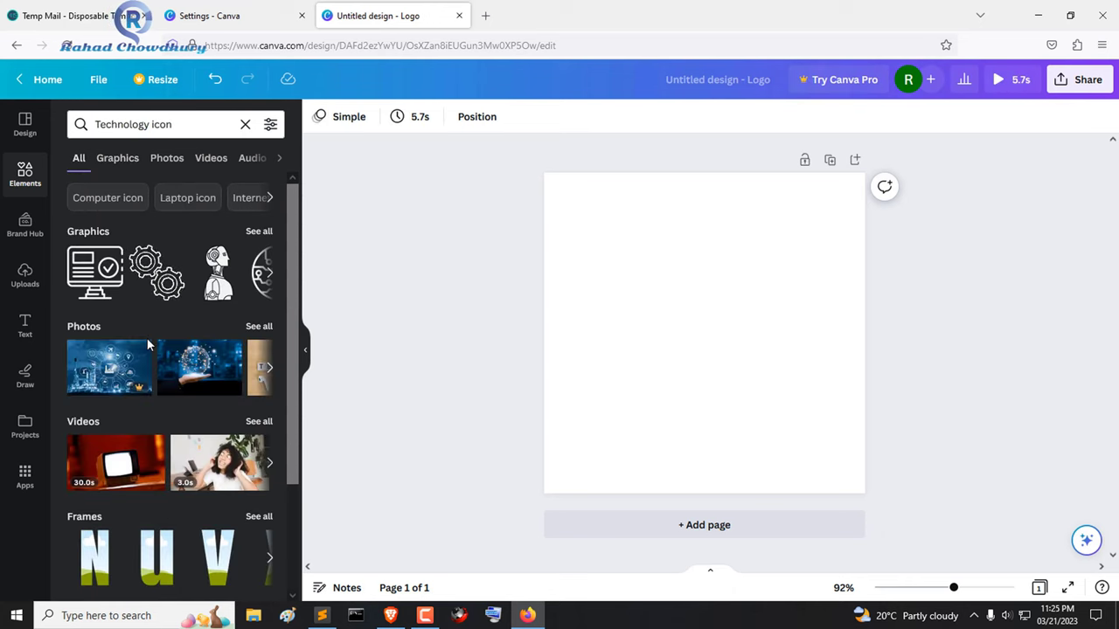
pyautogui.click(272, 201)
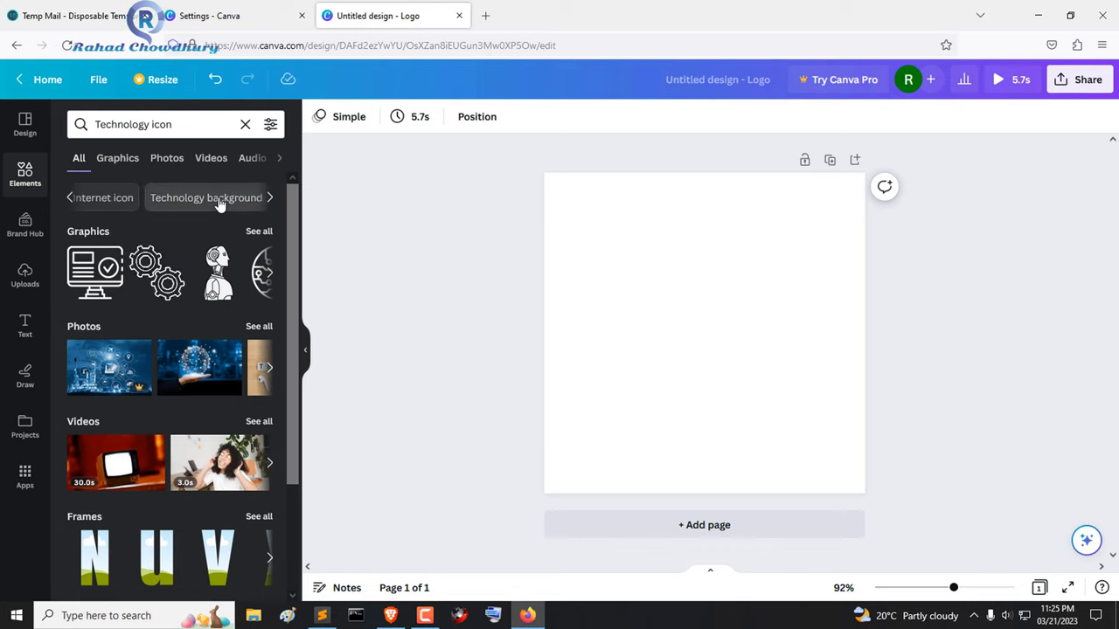
pyautogui.click(73, 198)
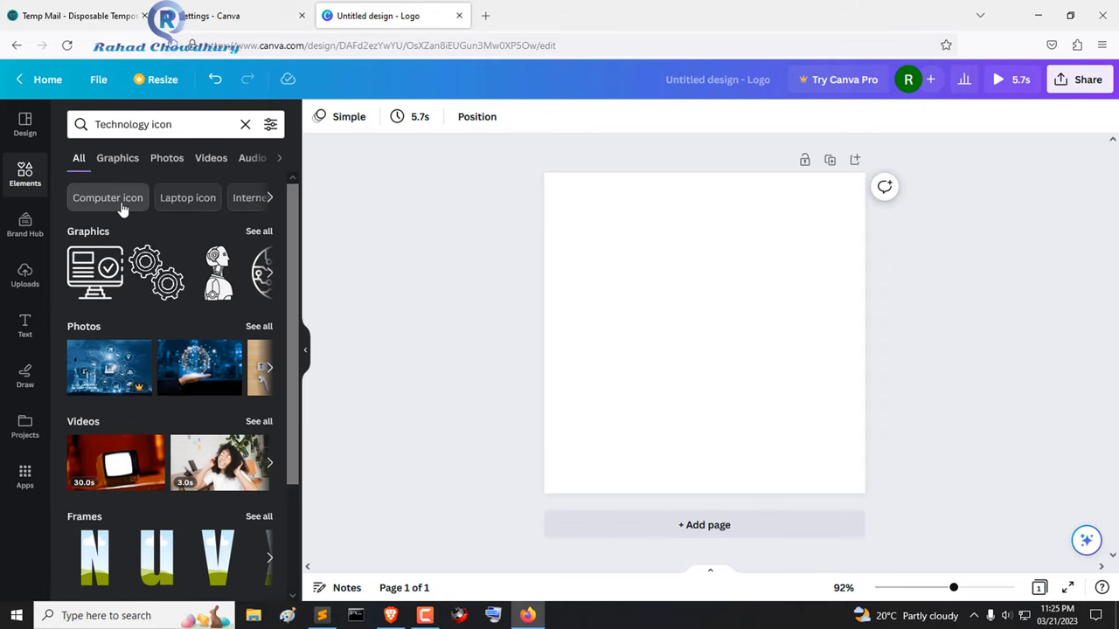
pyautogui.click(107, 198)
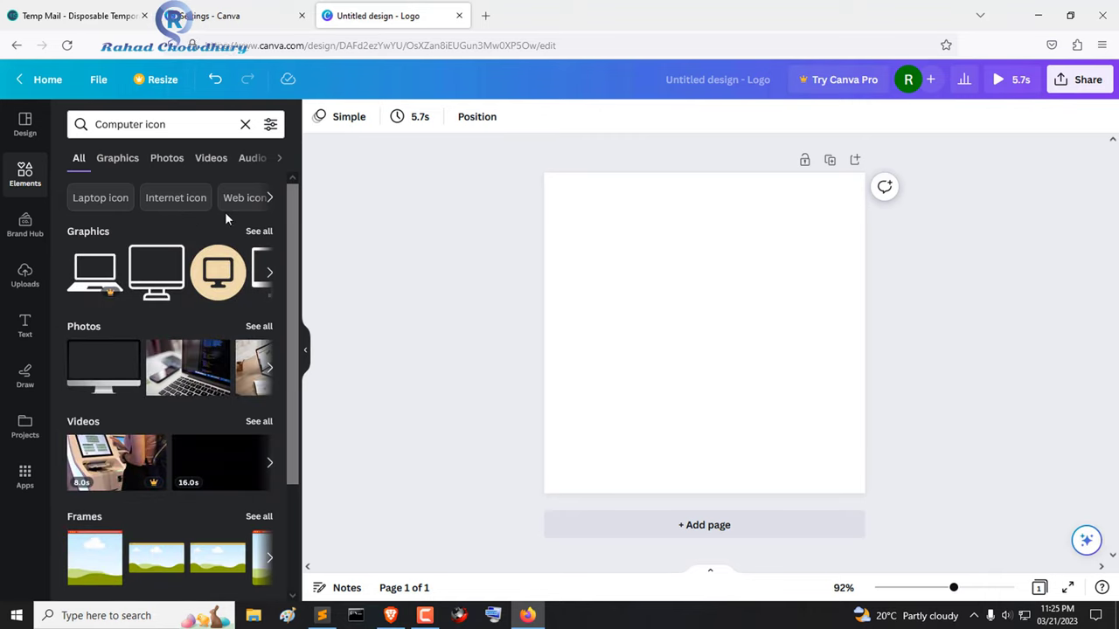
pyautogui.click(268, 201)
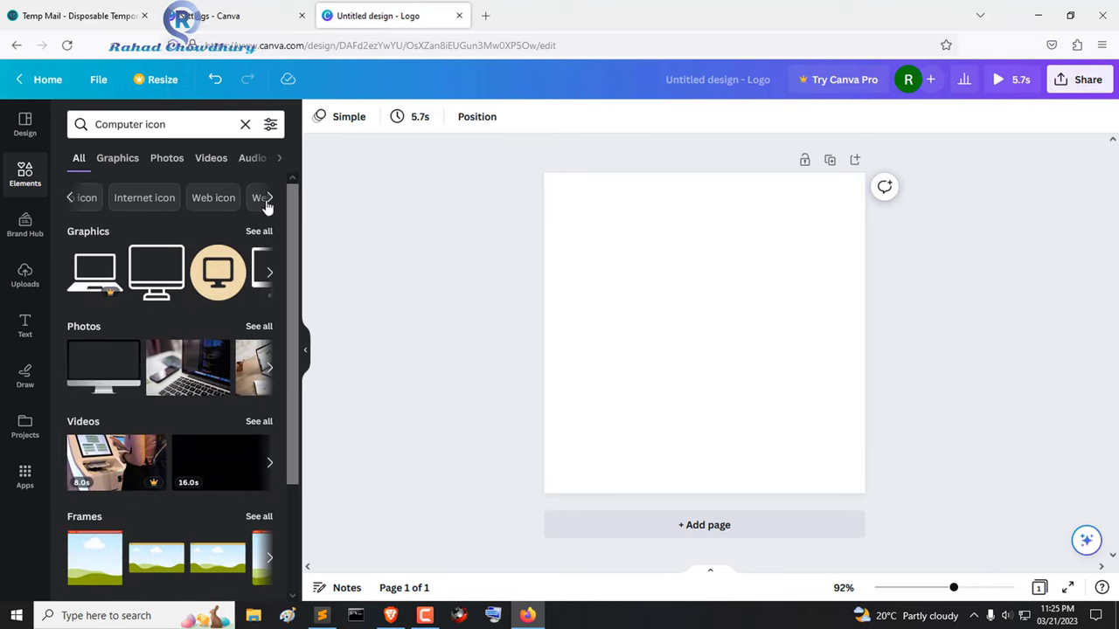
pyautogui.click(240, 201)
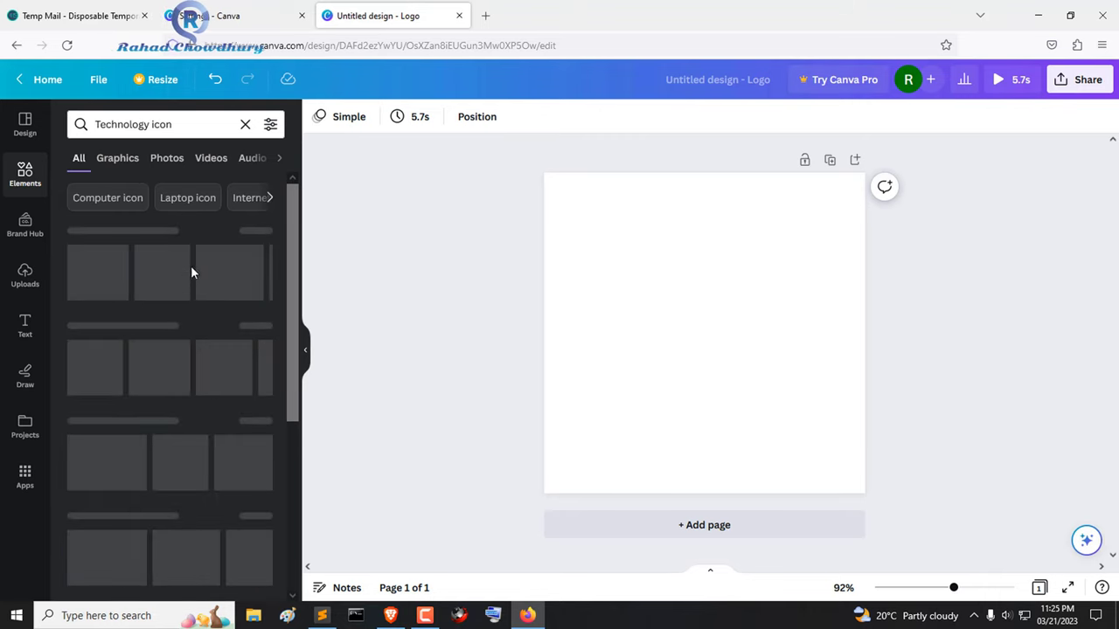
pyautogui.scroll(-3, 134, 318)
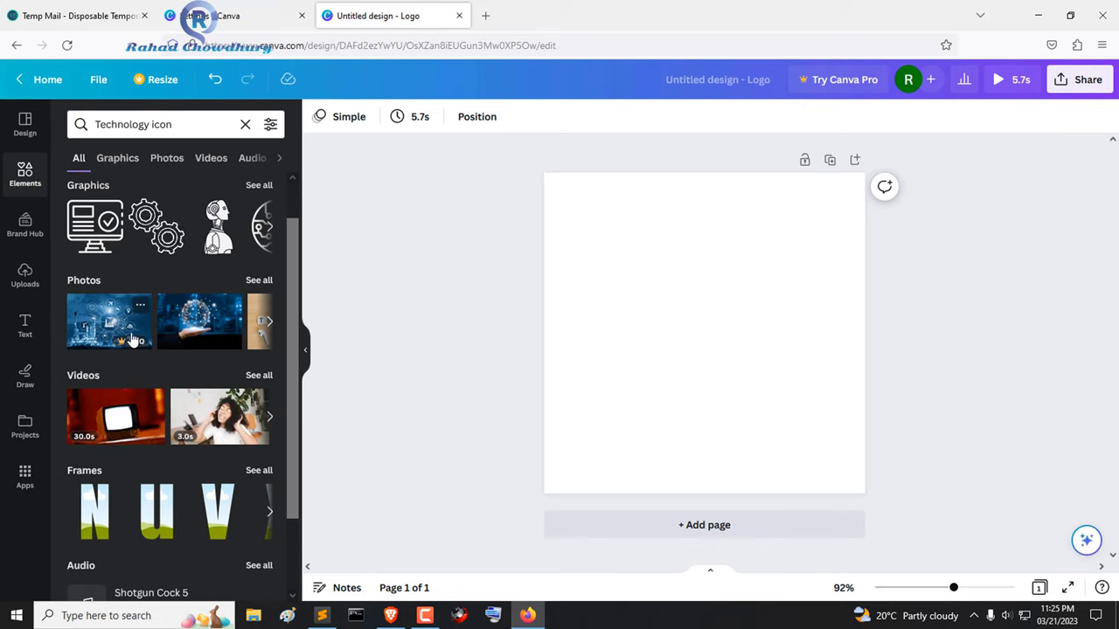
pyautogui.scroll(1, 142, 333)
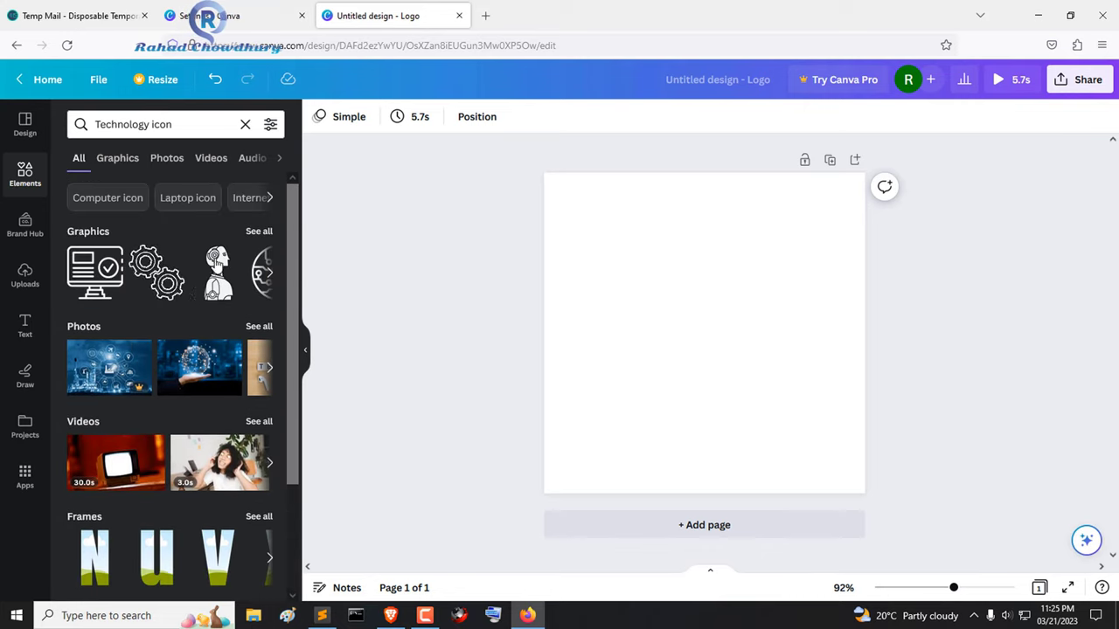
pyautogui.click(269, 198)
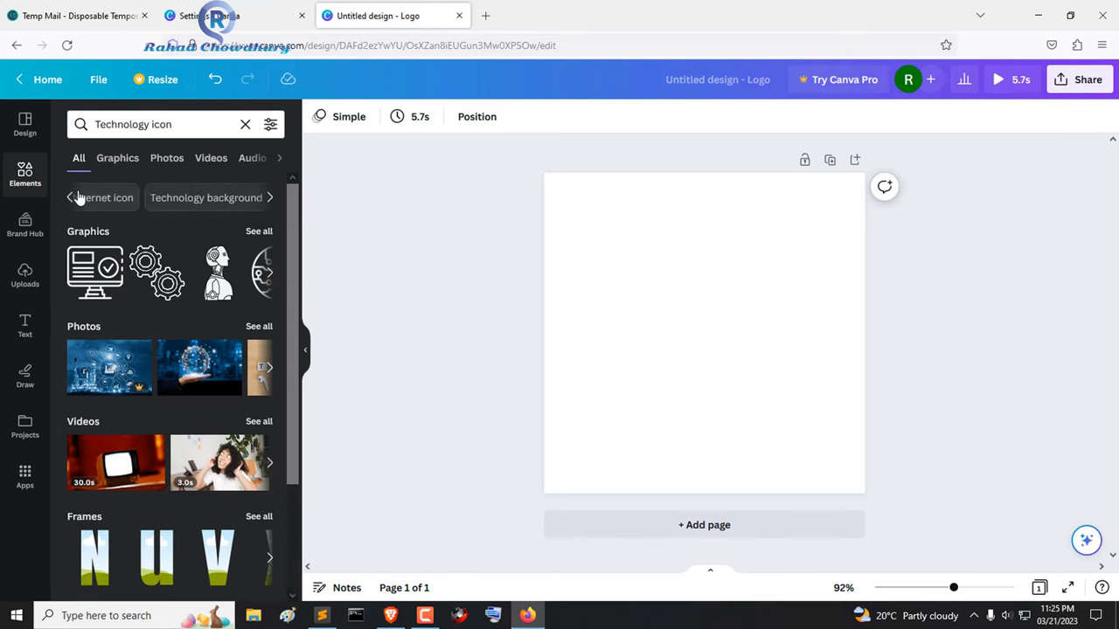
# - Switch to the 'Internet icon' suggestion and page through its Graphics carousel
pyautogui.click(98, 199)
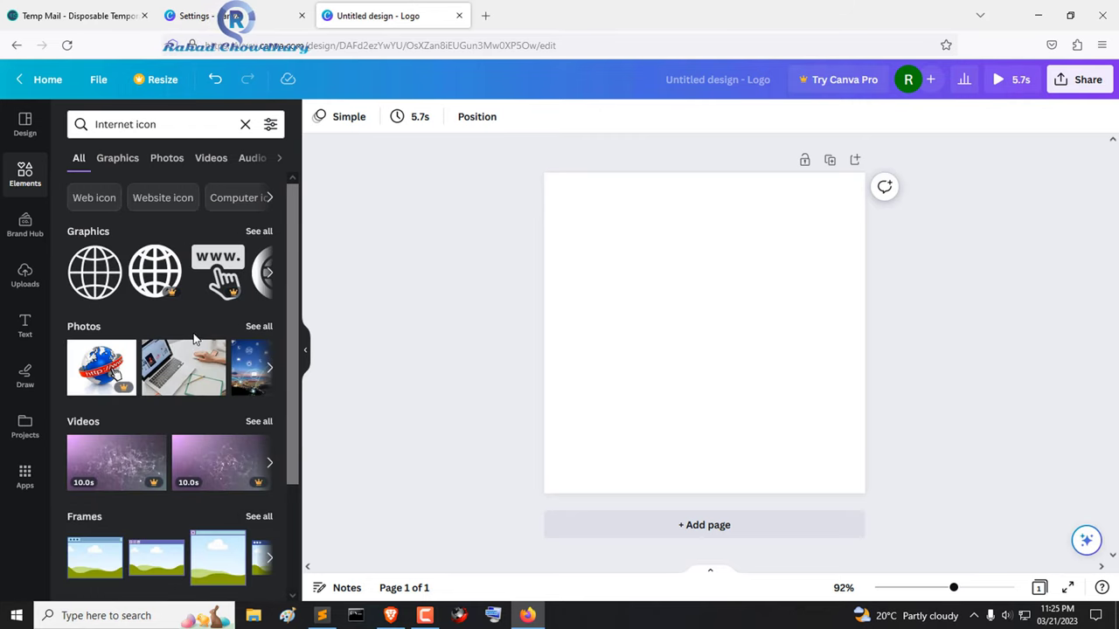
pyautogui.click(267, 274)
pyautogui.click(267, 274)
pyautogui.click(267, 274)
pyautogui.click(268, 275)
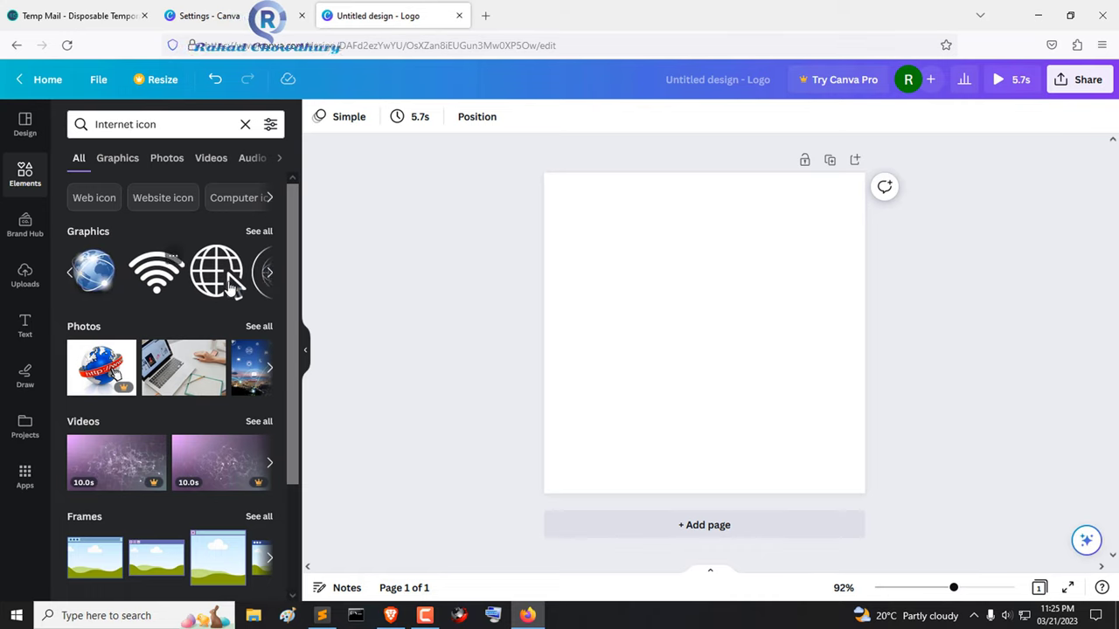
pyautogui.click(269, 278)
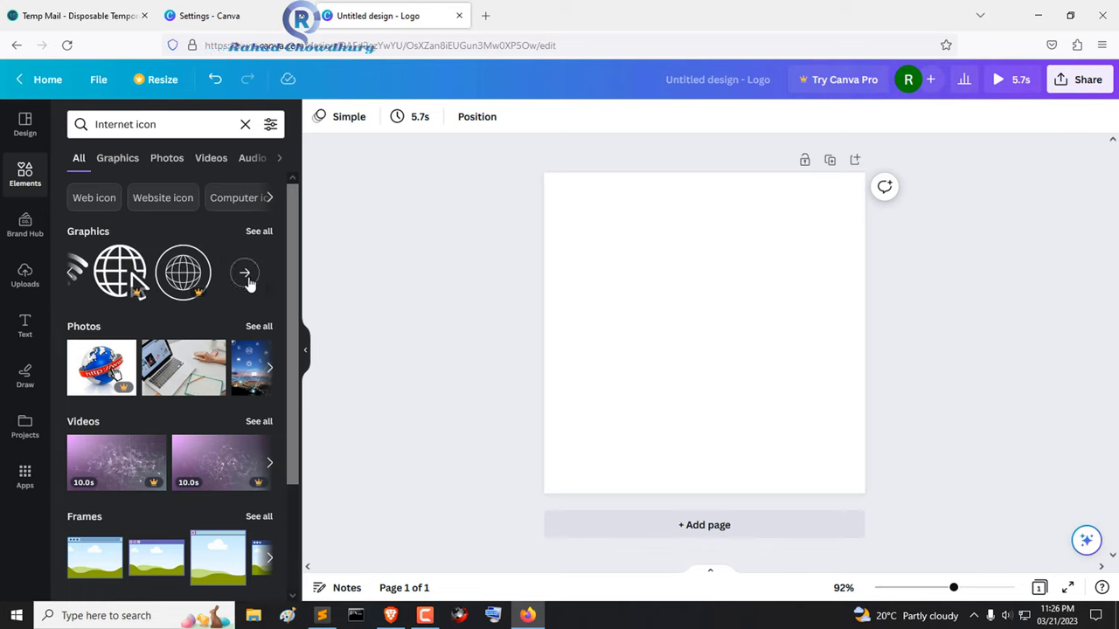
# - Open the full internet icon graphics list and drag the blue 5G graphic onto the page
pyautogui.click(247, 275)
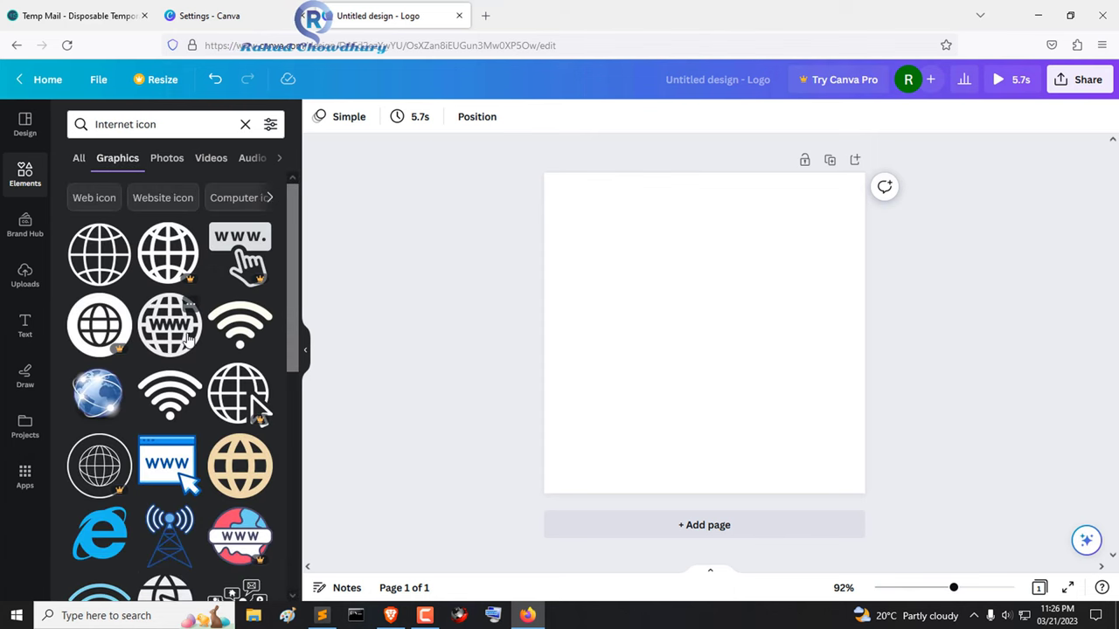
pyautogui.scroll(-3, 199, 360)
pyautogui.scroll(-2, 200, 360)
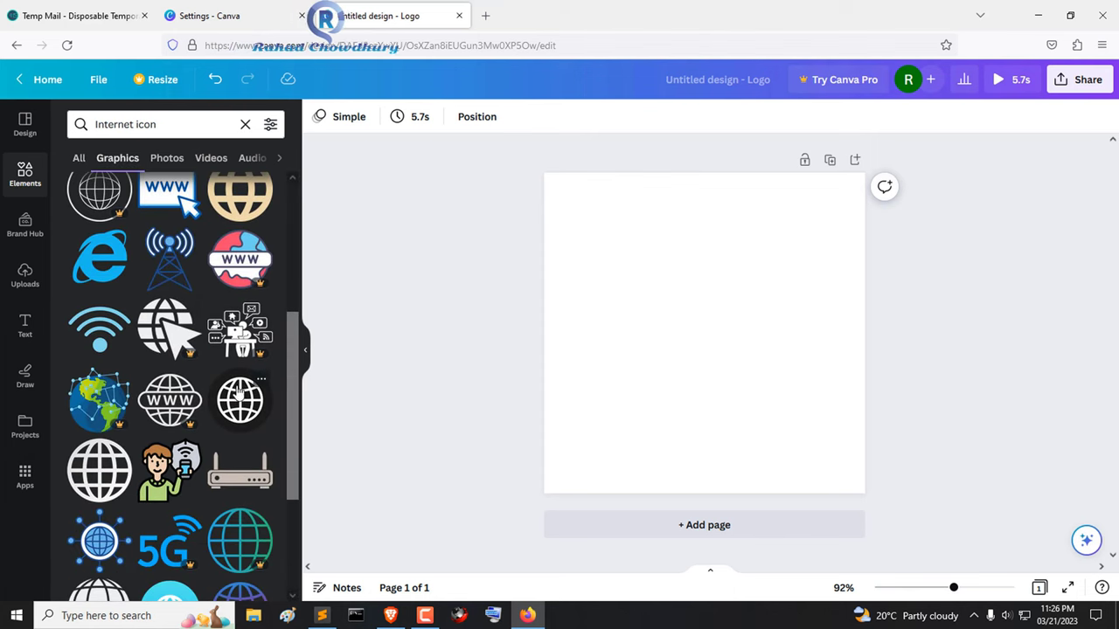
pyautogui.scroll(-5, 254, 424)
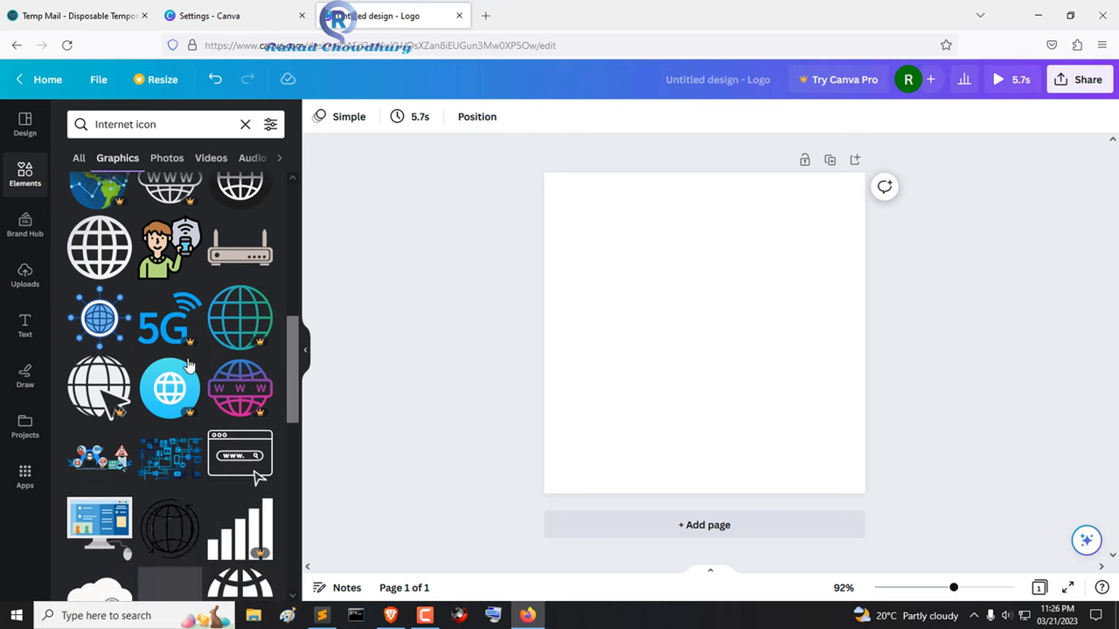
pyautogui.scroll(-3, 192, 370)
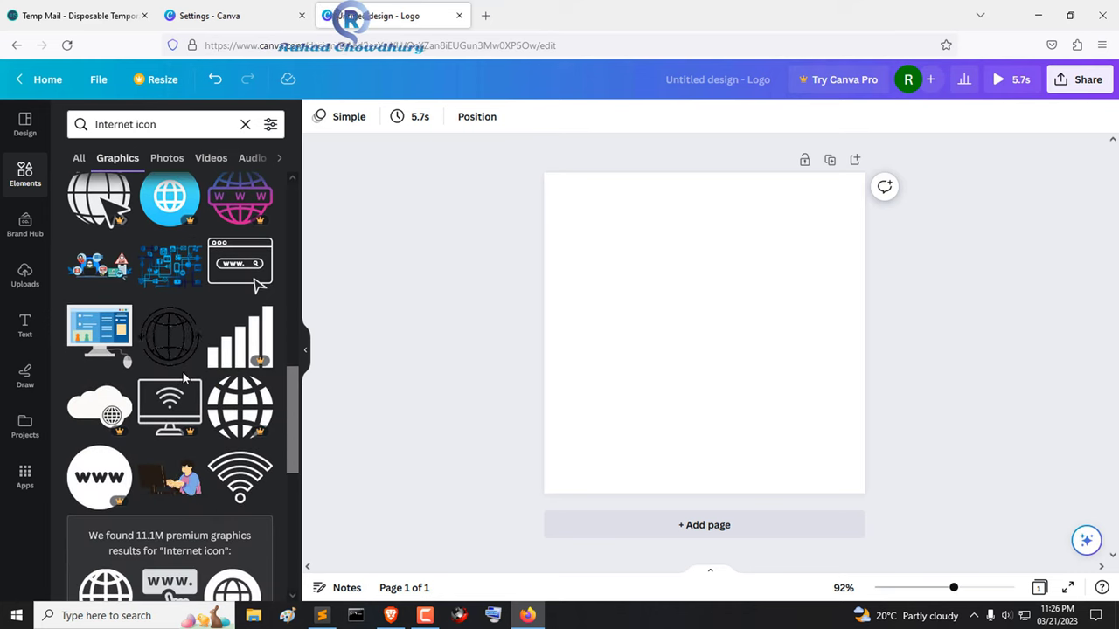
pyautogui.scroll(3, 182, 370)
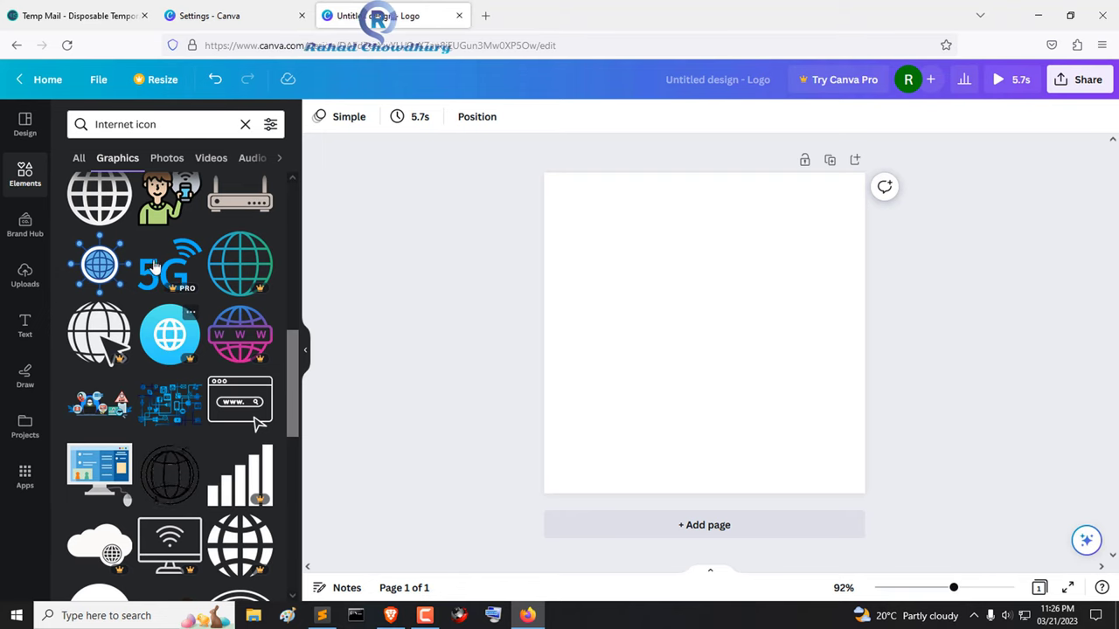
pyautogui.moveTo(175, 267); pyautogui.dragTo(701, 312)
# - Apply the navy Thynk Unlimited laptop template from the technology templates and select its headline
pyautogui.click(25, 125)
pyautogui.click(166, 126)
pyautogui.click(174, 150)
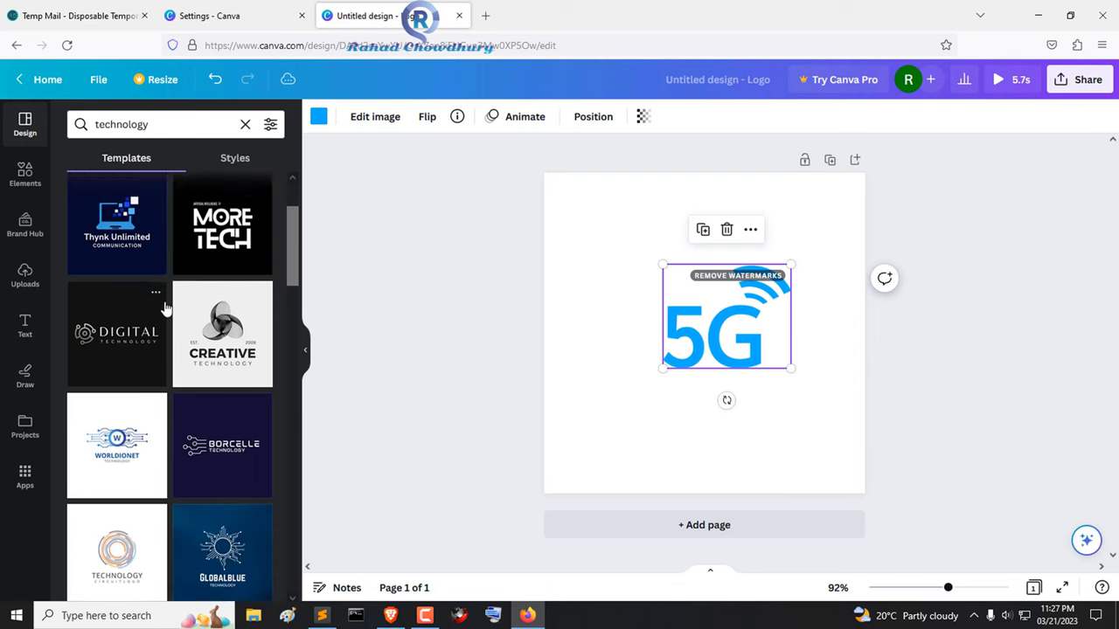
pyautogui.moveTo(129, 337); pyautogui.dragTo(836, 359)
pyautogui.click(759, 335)
pyautogui.click(743, 346)
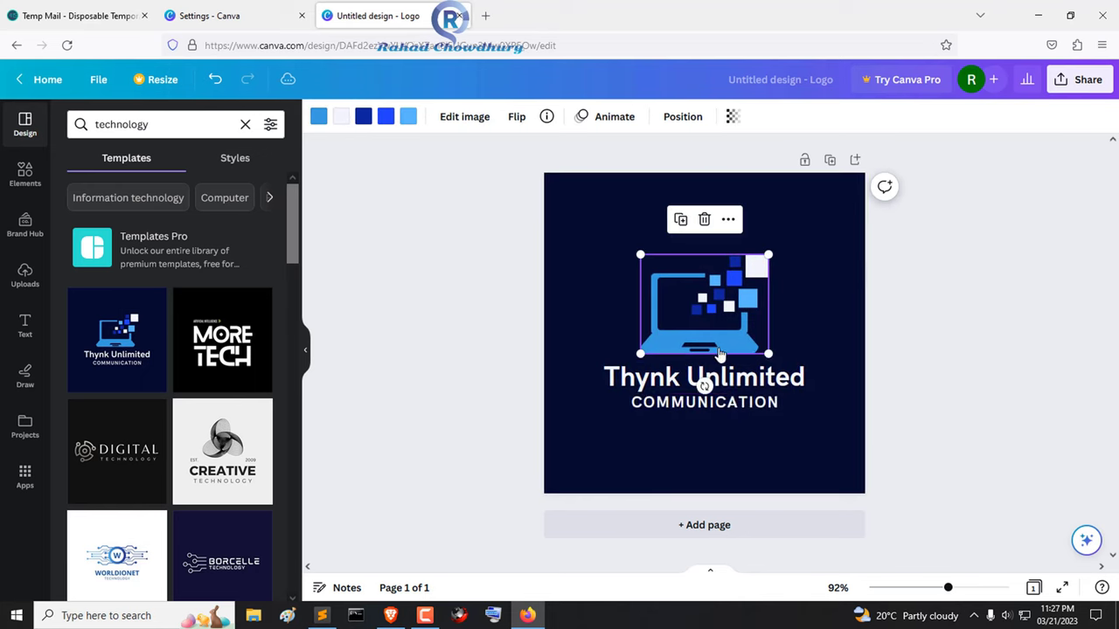
pyautogui.click(722, 382)
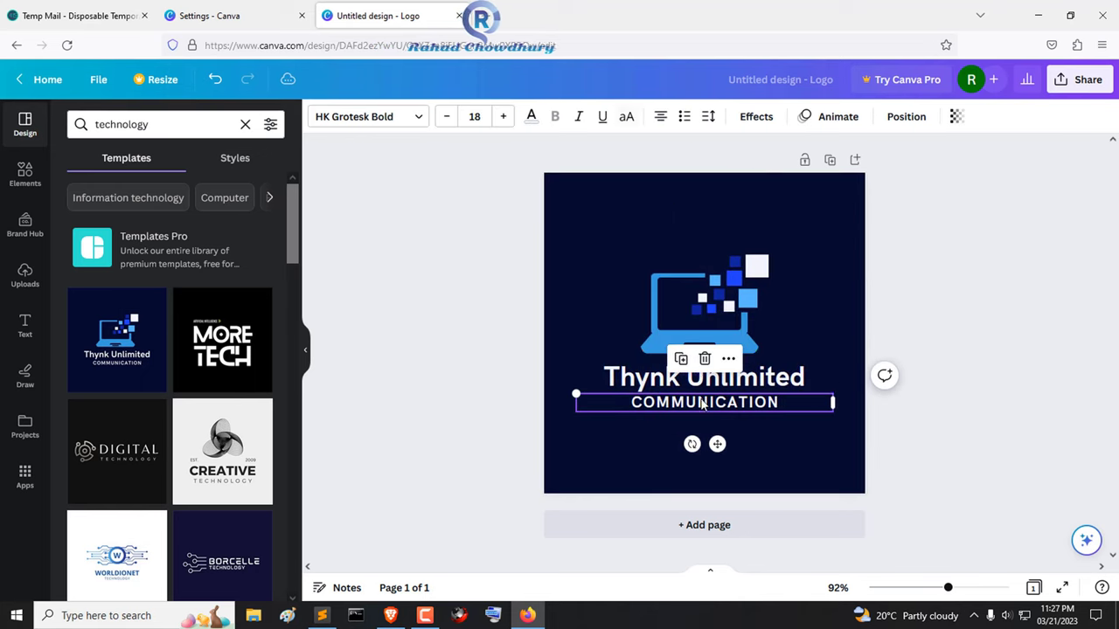
# - Replace the Thynk Unlimited headline with the owner's full name and edit the COMMUNICATION tagline
pyautogui.doubleClick(802, 377)
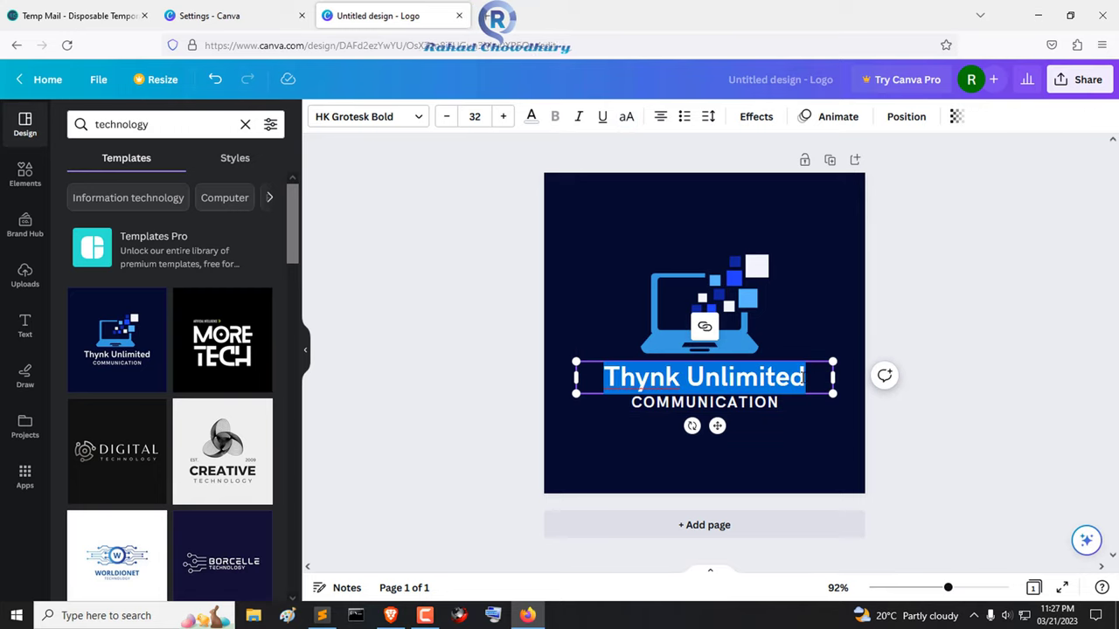
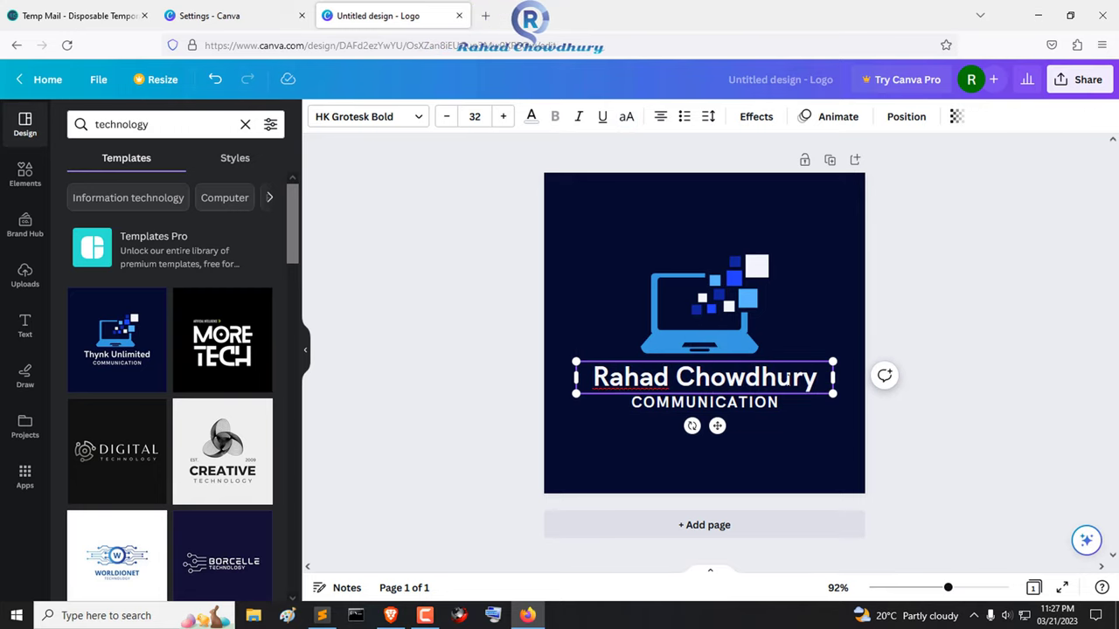
pyautogui.doubleClick(691, 406)
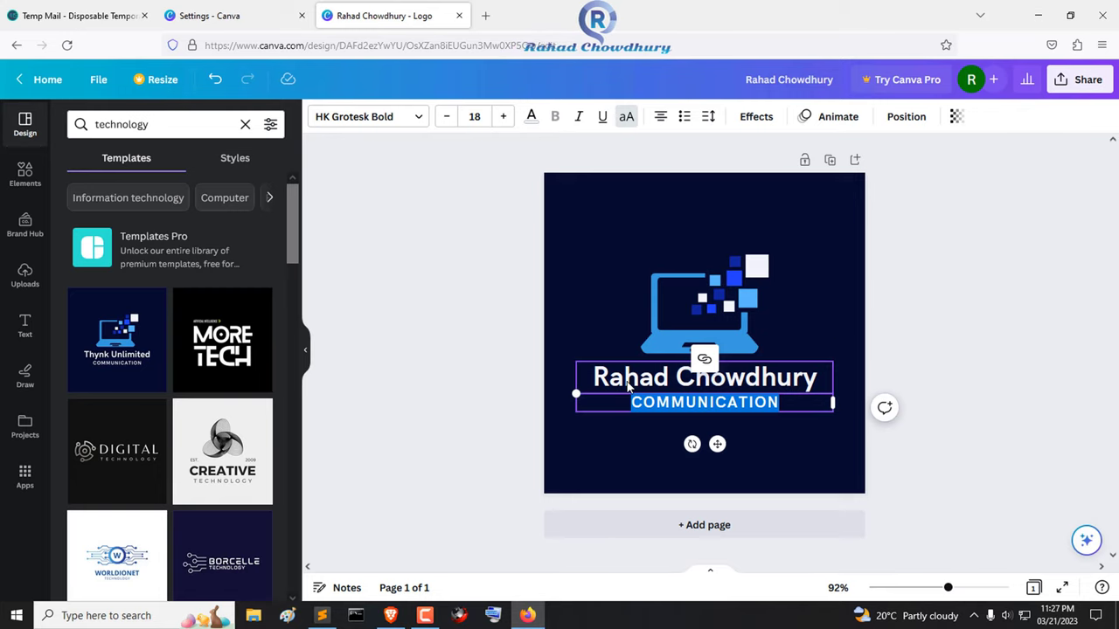
pyautogui.click(796, 434)
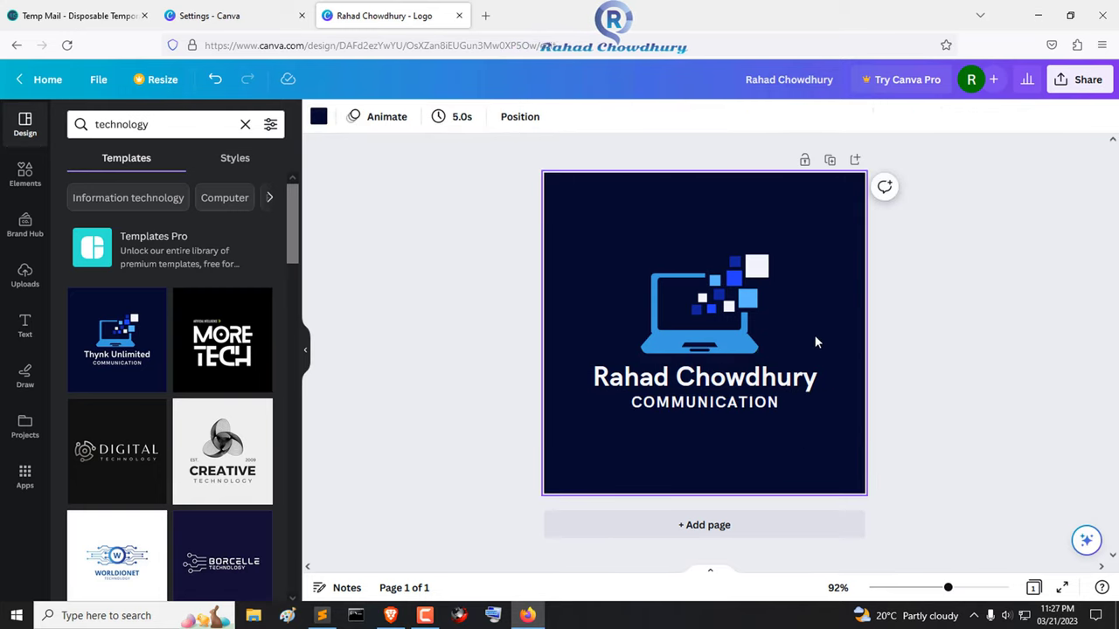
pyautogui.moveTo(593, 211); pyautogui.dragTo(807, 430)
pyautogui.click(841, 271)
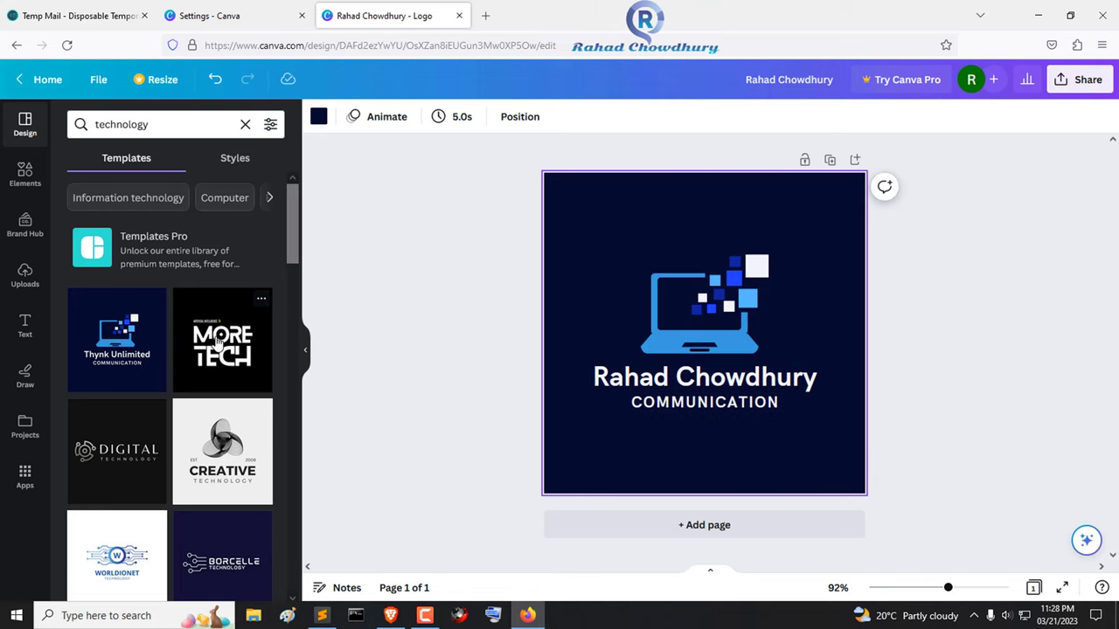
pyautogui.scroll(-2, 216, 339)
# - Add the CREATIVE TECHNOLOGY template as a new second page and enlarge its spiral logo
pyautogui.moveTo(221, 293); pyautogui.dragTo(767, 308)
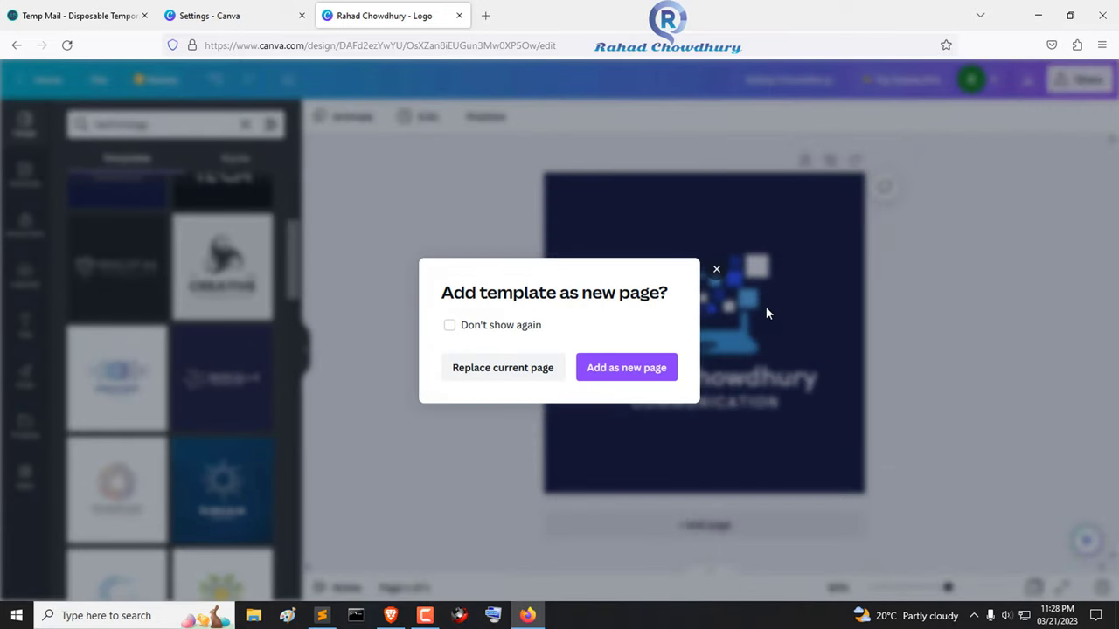
pyautogui.click(621, 369)
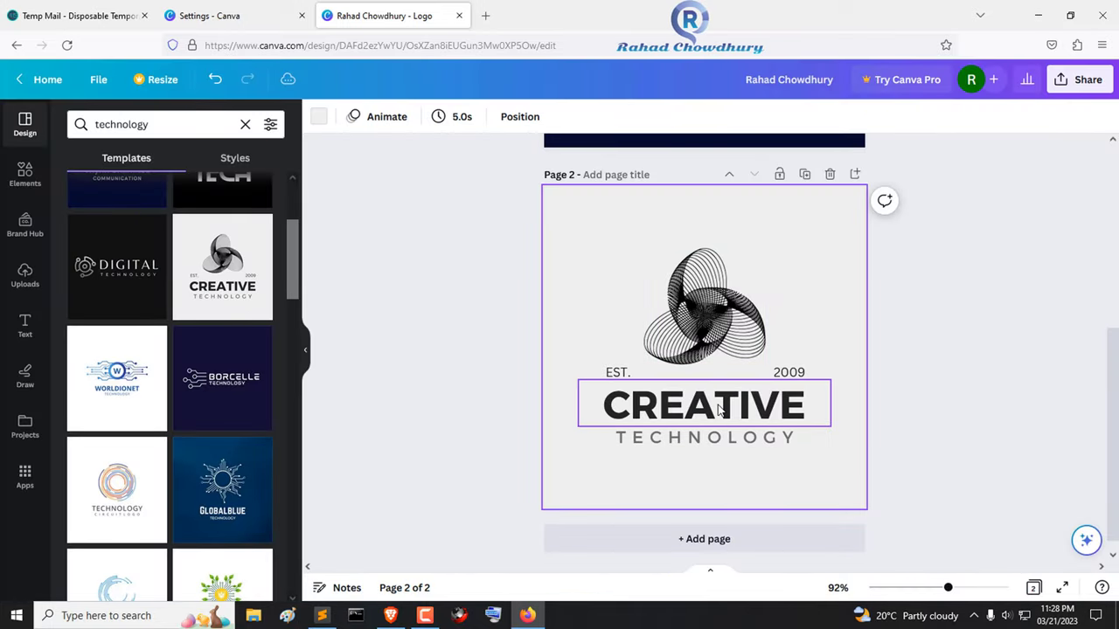
pyautogui.doubleClick(719, 411)
pyautogui.click(748, 308)
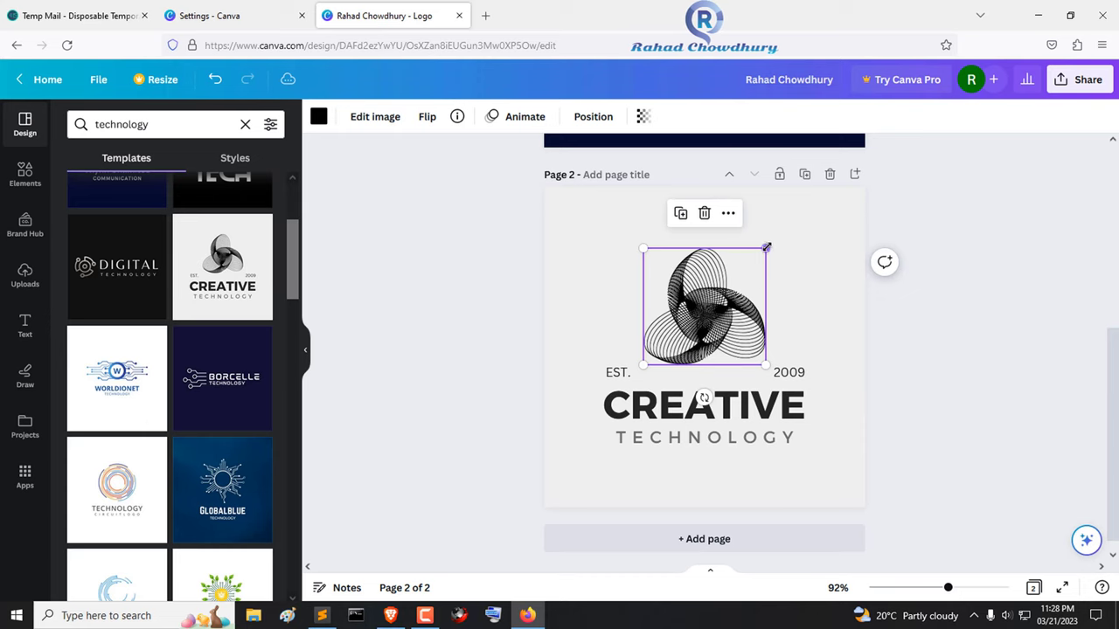
pyautogui.moveTo(785, 237); pyautogui.dragTo(817, 210)
pyautogui.moveTo(743, 313); pyautogui.dragTo(730, 312)
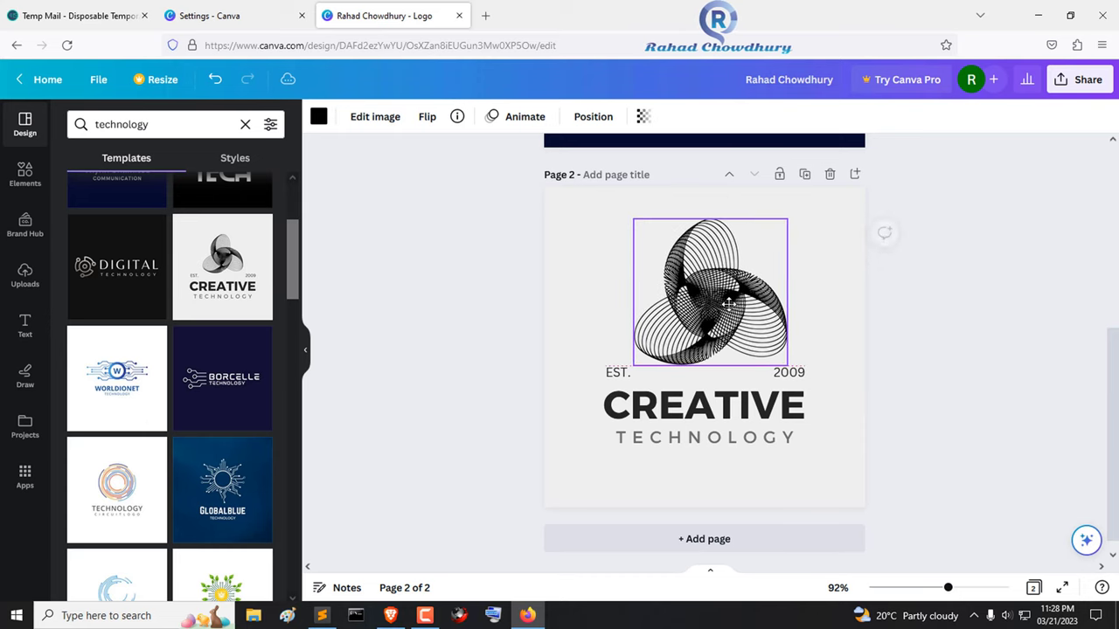
# - Delete the EST. and 2009 text and move TECHNOLOGY up just under CREATIVE
pyautogui.click(631, 374)
pyautogui.press('Delete')
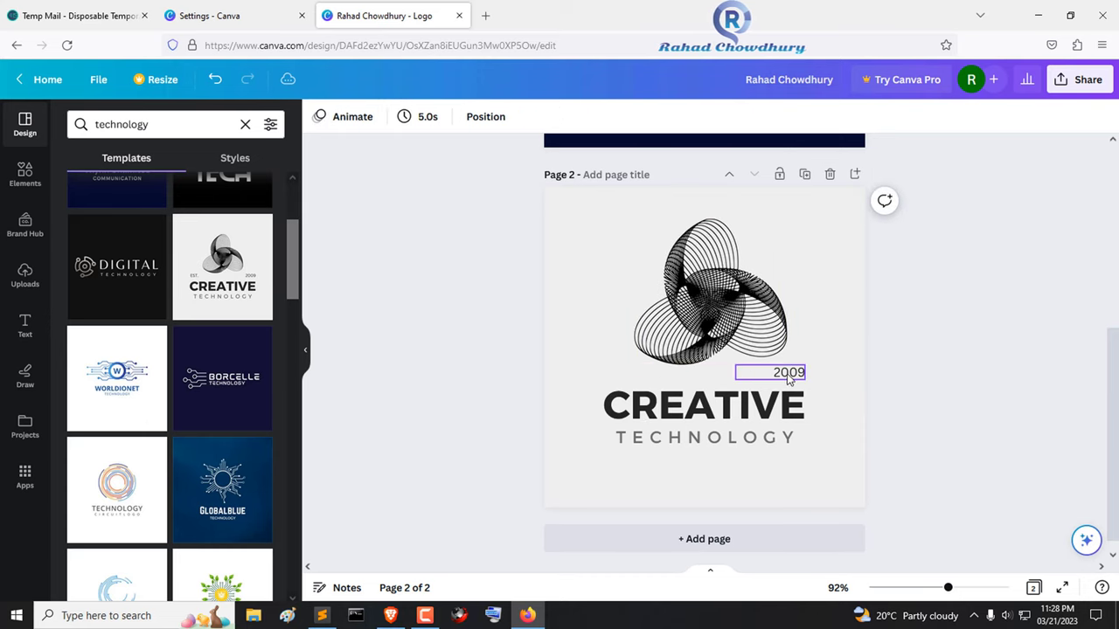
pyautogui.click(786, 375)
pyautogui.press('Delete')
pyautogui.click(706, 391)
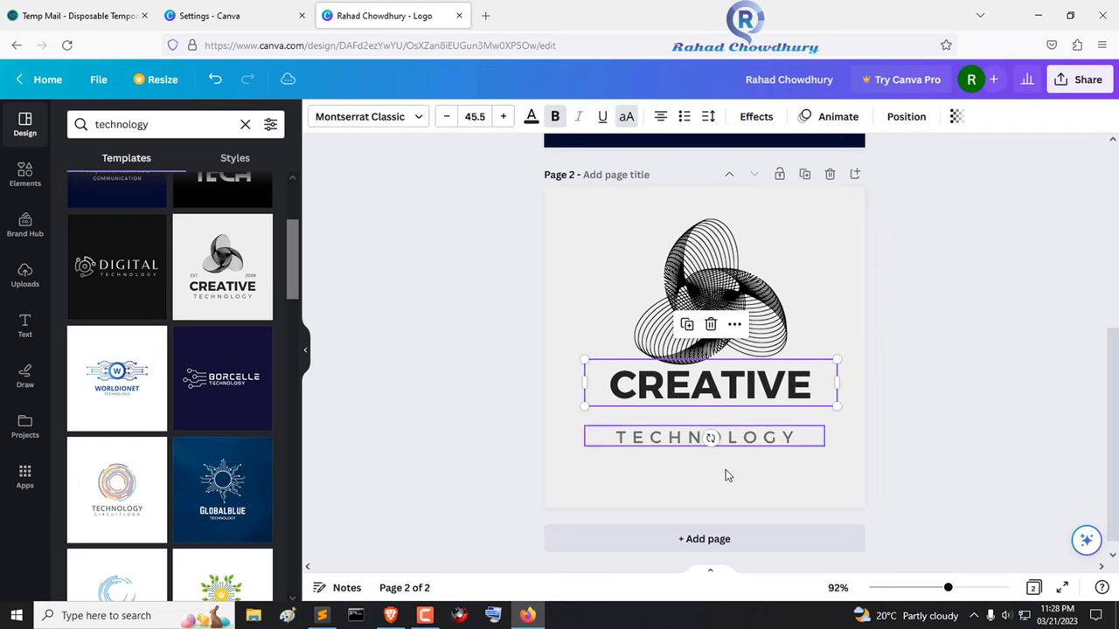
pyautogui.moveTo(725, 437); pyautogui.dragTo(734, 418)
pyautogui.click(739, 395)
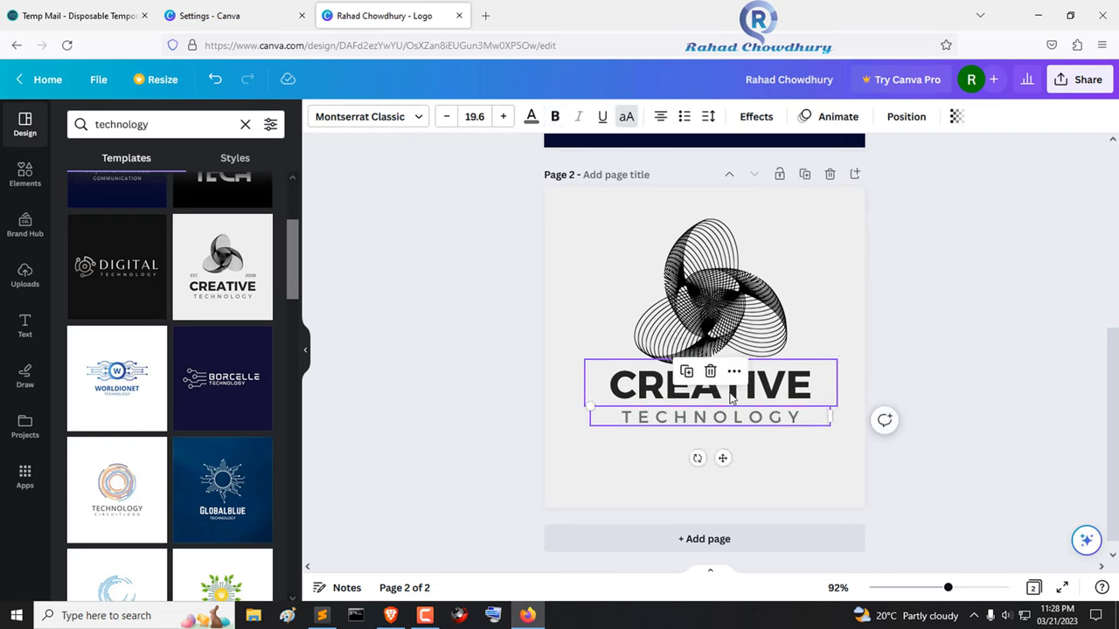
pyautogui.click(792, 455)
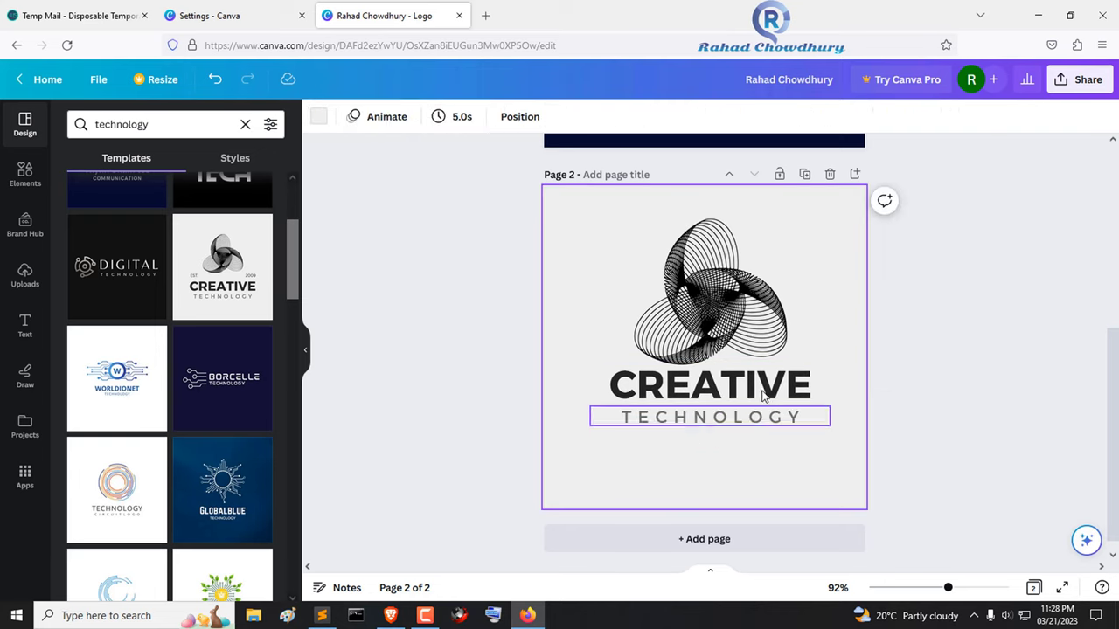
# - Recolour the spiral graphic light blue
pyautogui.click(700, 289)
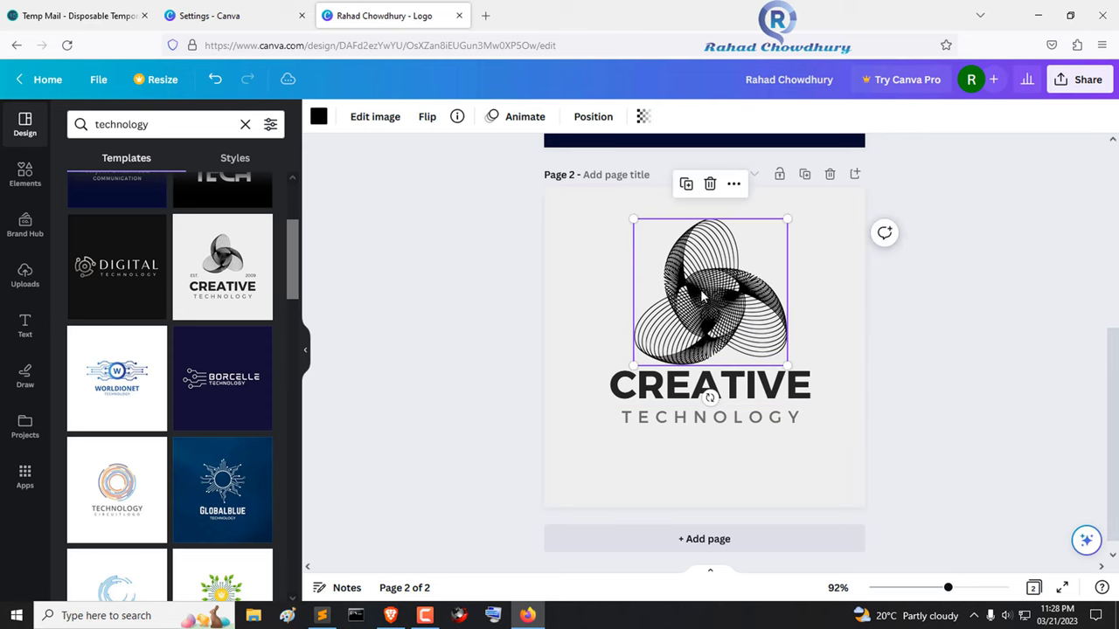
pyautogui.click(318, 117)
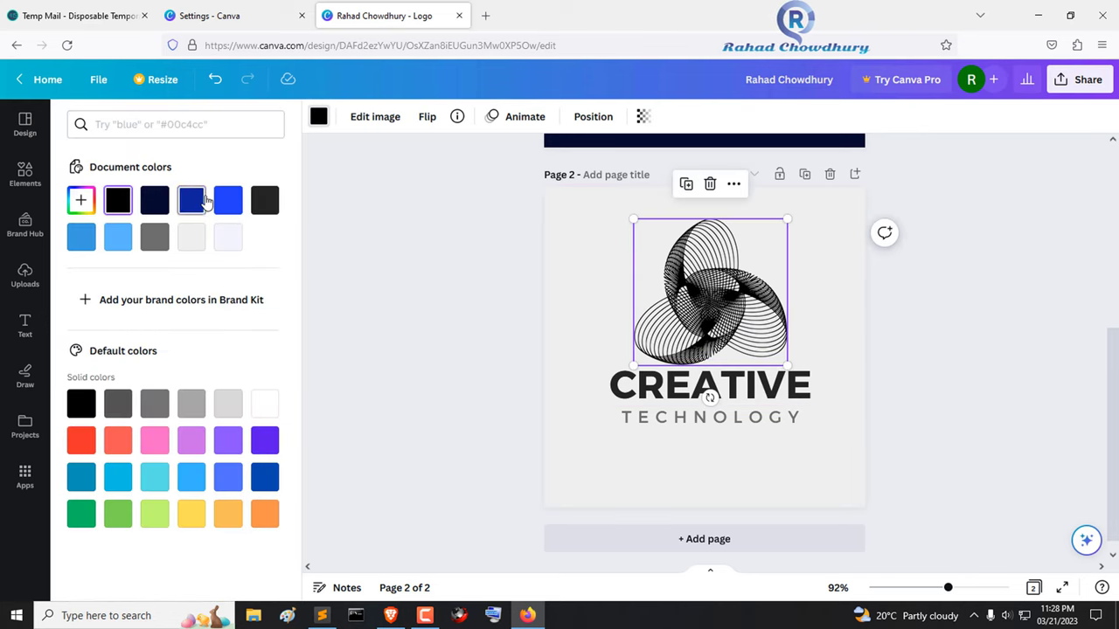
pyautogui.click(202, 202)
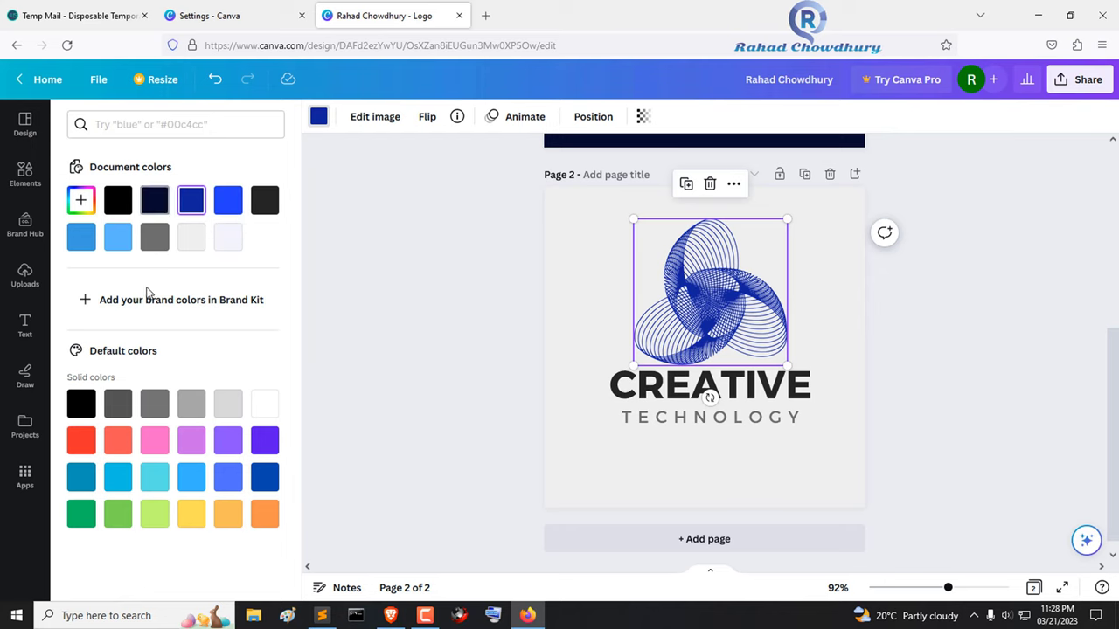
pyautogui.click(118, 237)
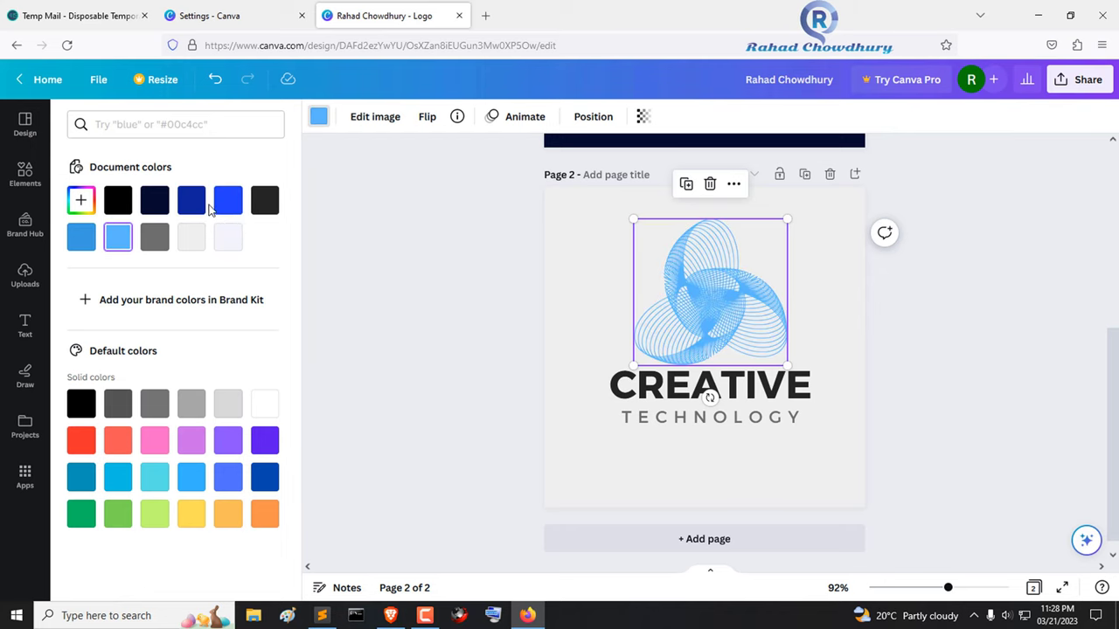
# - Make CREATIVE dark blue and TECHNOLOGY near-black, then select the whole logo
pyautogui.click(658, 384)
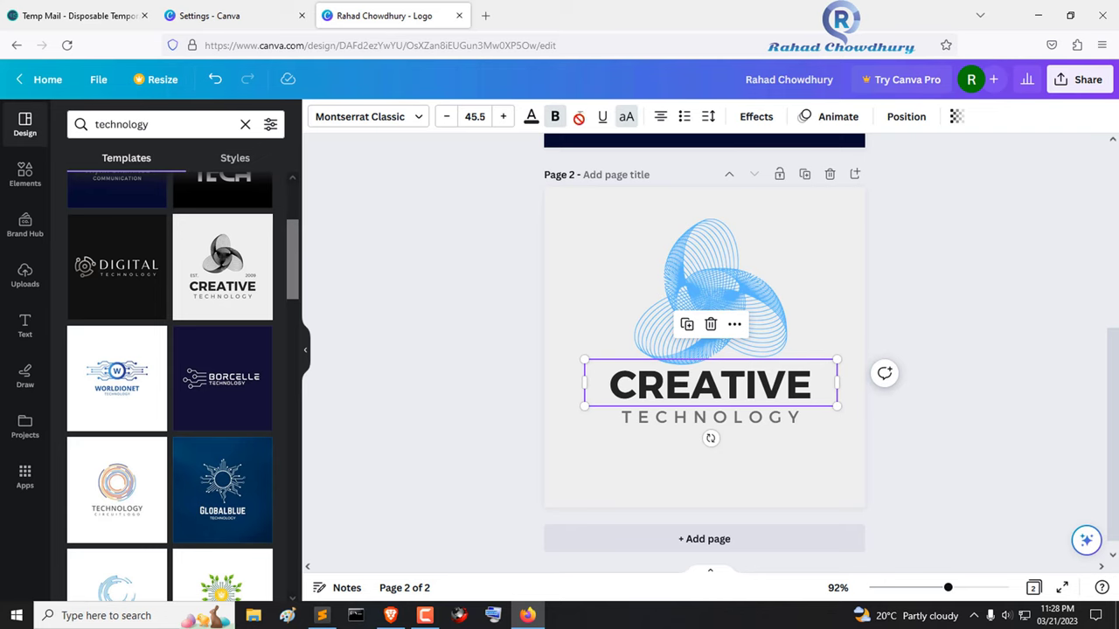
pyautogui.click(531, 117)
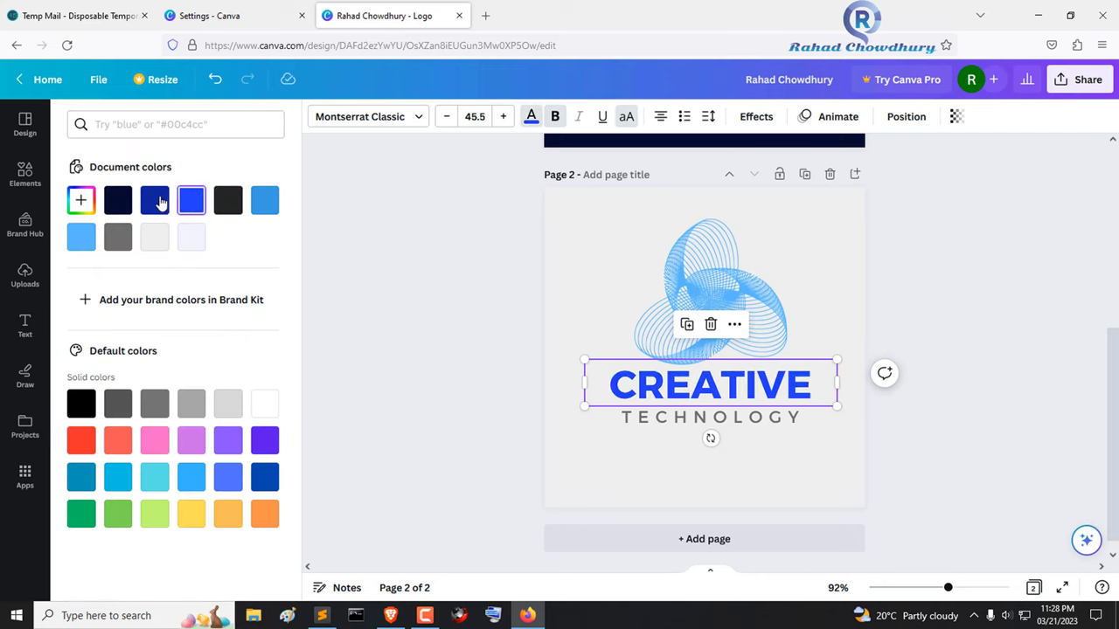
pyautogui.click(154, 201)
pyautogui.click(682, 418)
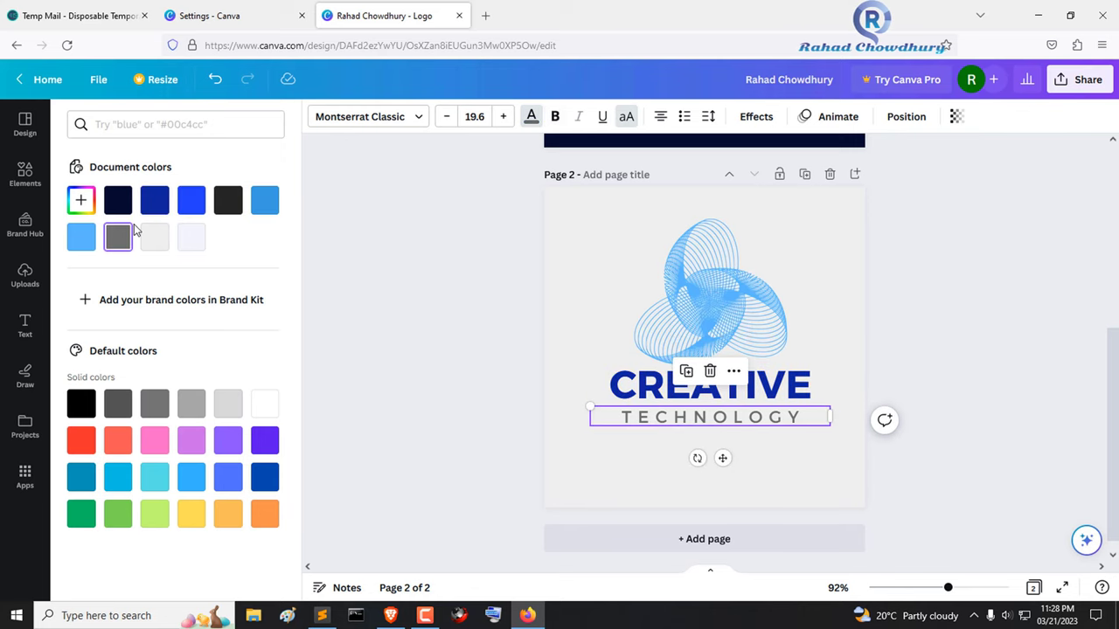
pyautogui.click(231, 203)
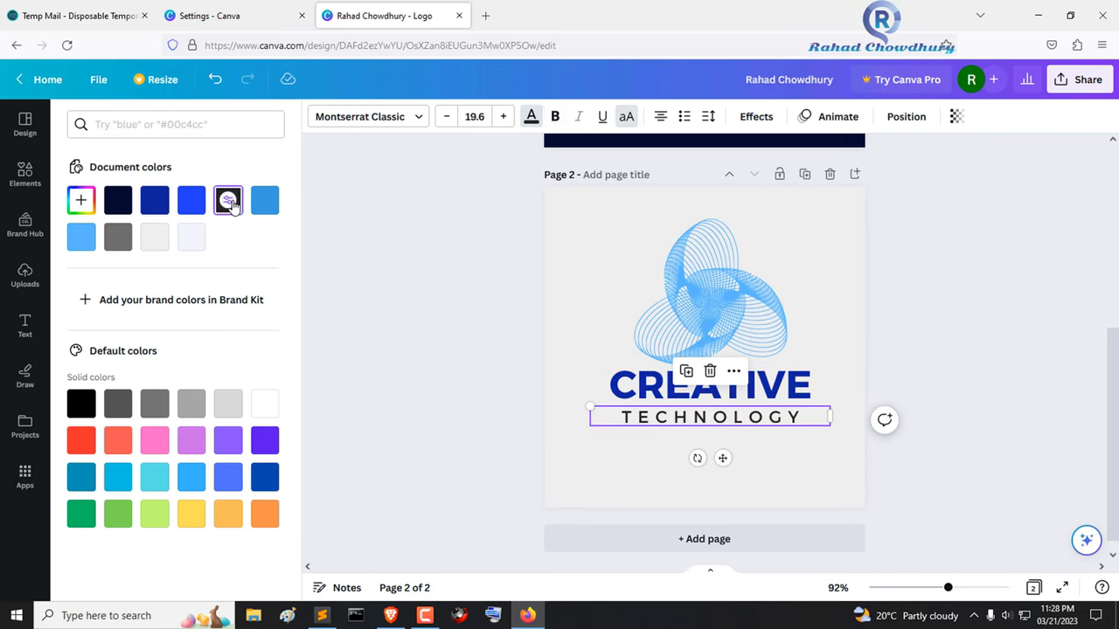
pyautogui.click(830, 326)
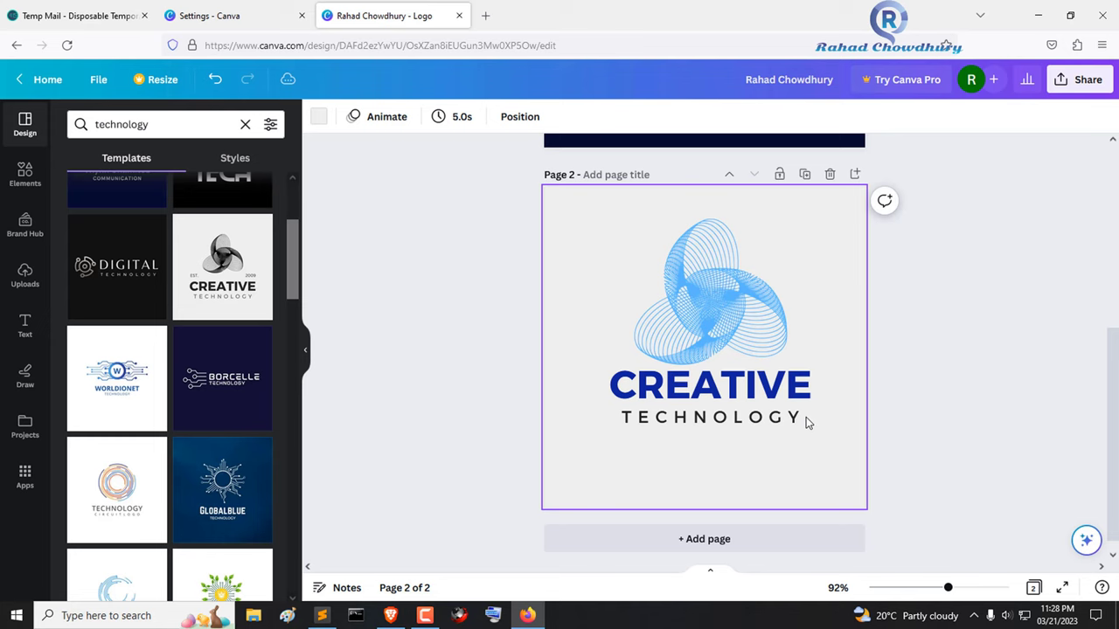
pyautogui.click(708, 395)
pyautogui.moveTo(591, 219); pyautogui.dragTo(818, 436)
pyautogui.click(852, 271)
pyautogui.scroll(1, 839, 297)
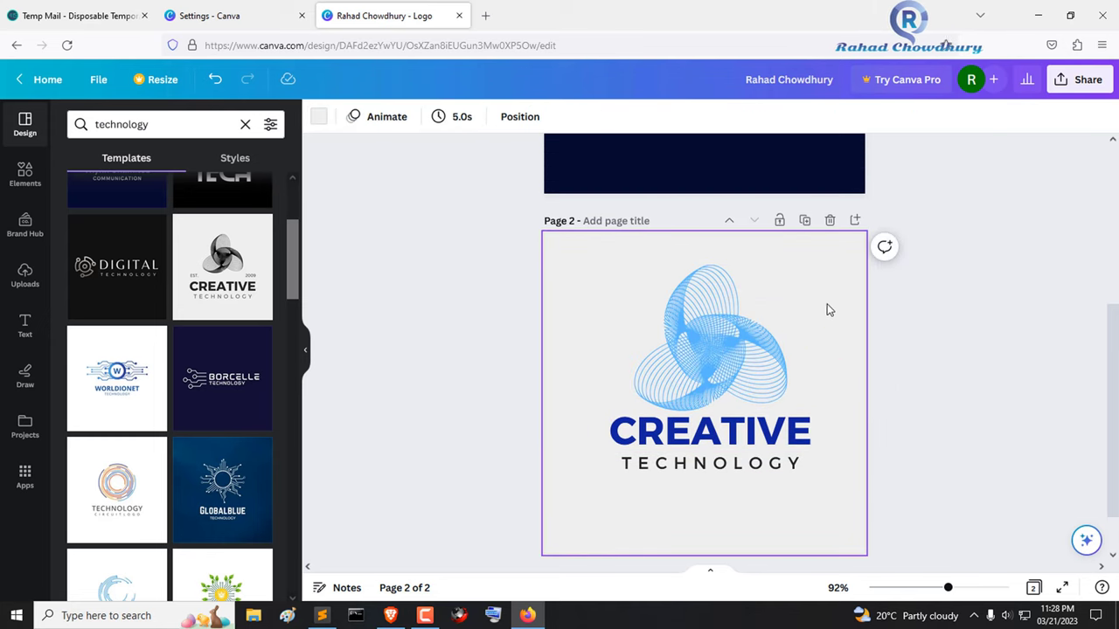
pyautogui.scroll(5, 590, 264)
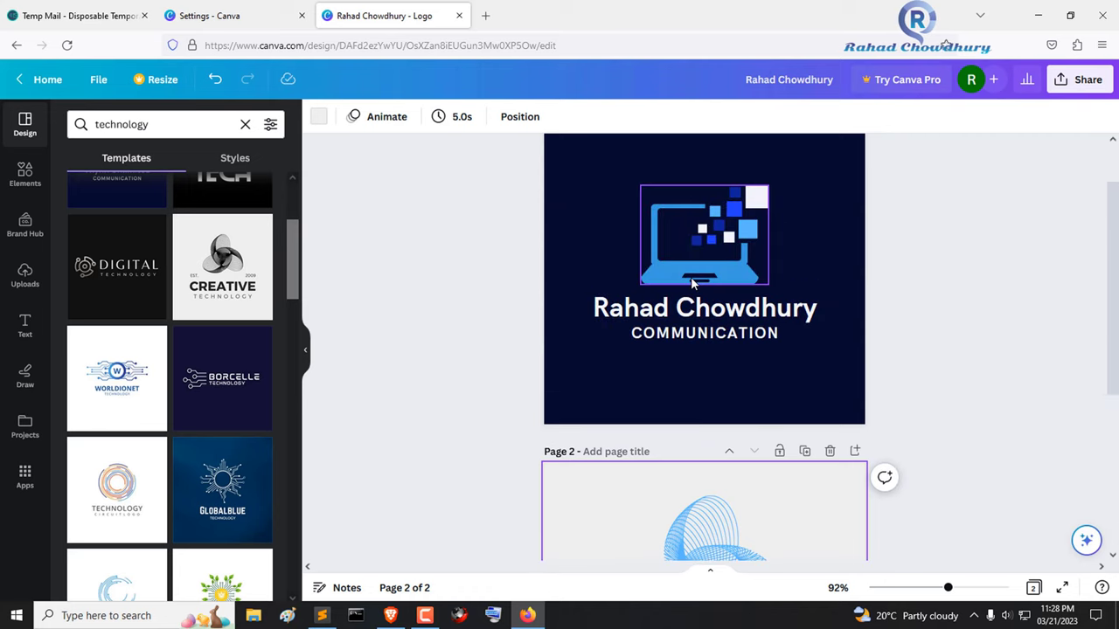
pyautogui.click(714, 339)
pyautogui.click(792, 388)
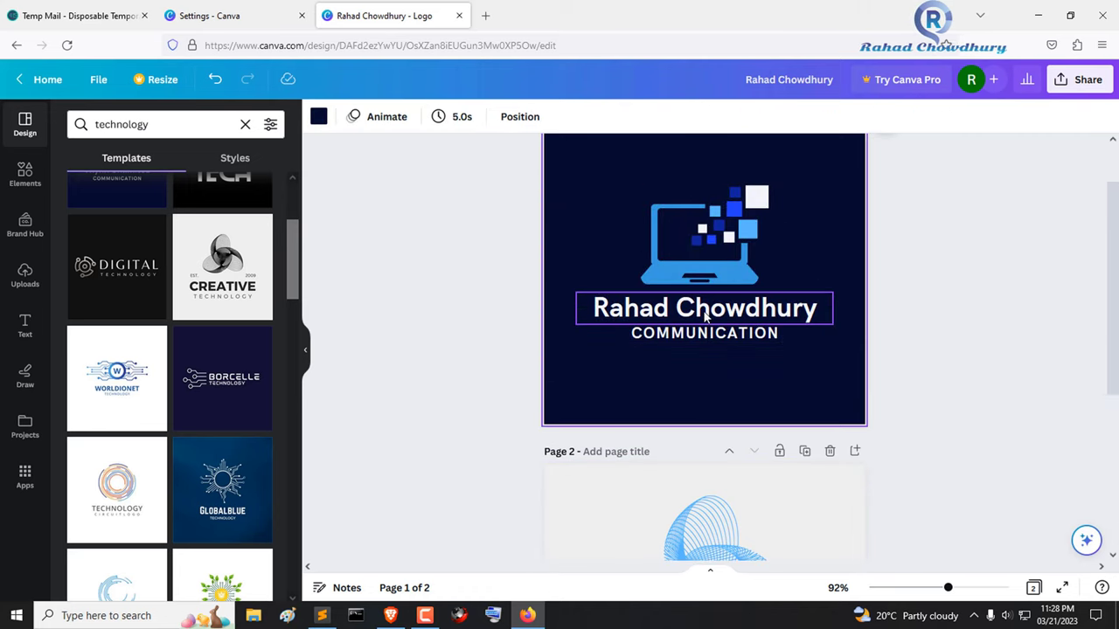
pyautogui.scroll(2, 787, 330)
pyautogui.scroll(-5, 786, 326)
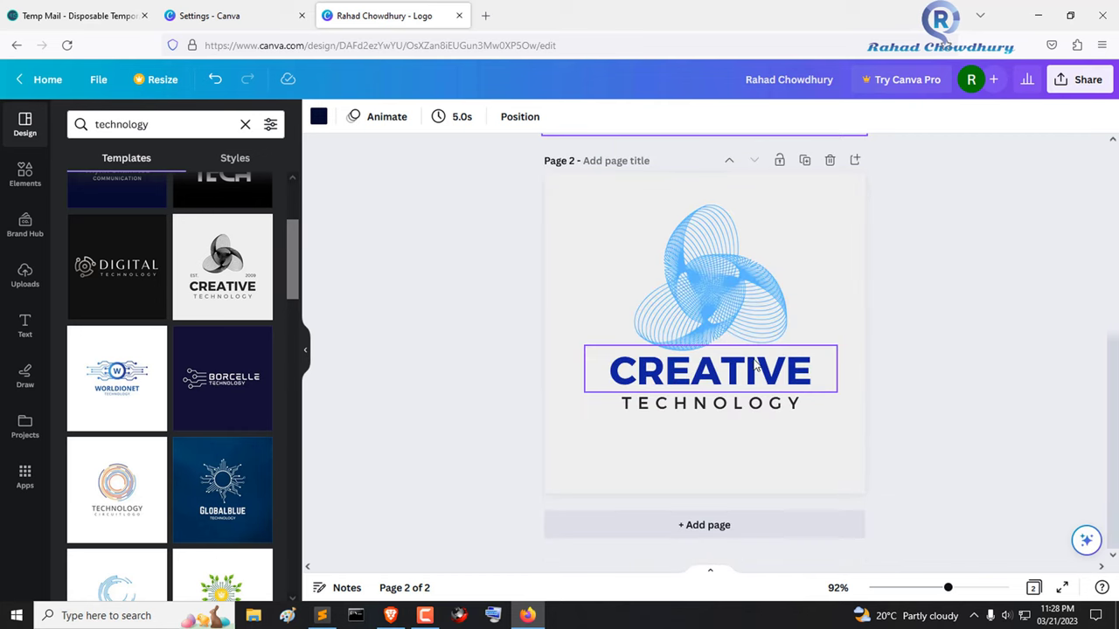
pyautogui.scroll(1, 859, 462)
pyautogui.scroll(-3, 229, 367)
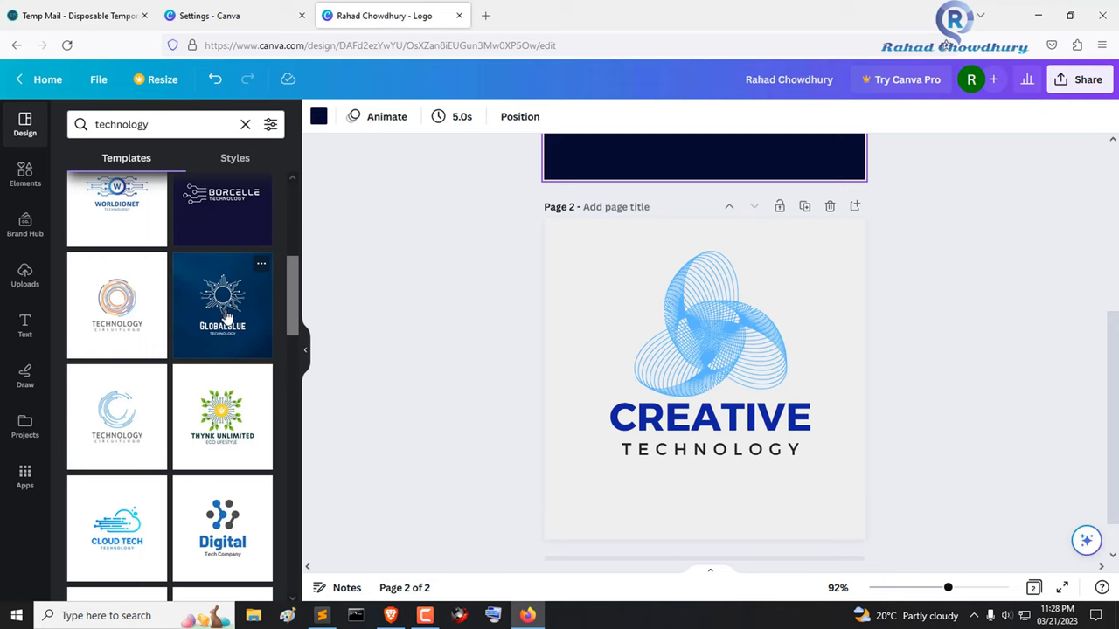
pyautogui.scroll(-1, 676, 347)
pyautogui.scroll(4, 699, 355)
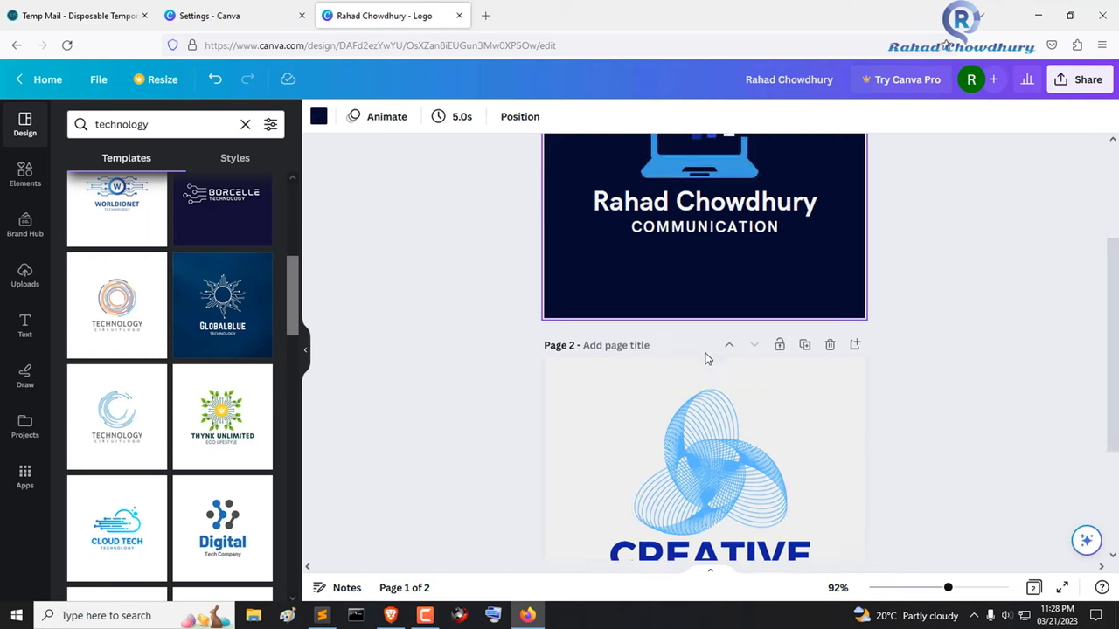
pyautogui.scroll(4, 706, 359)
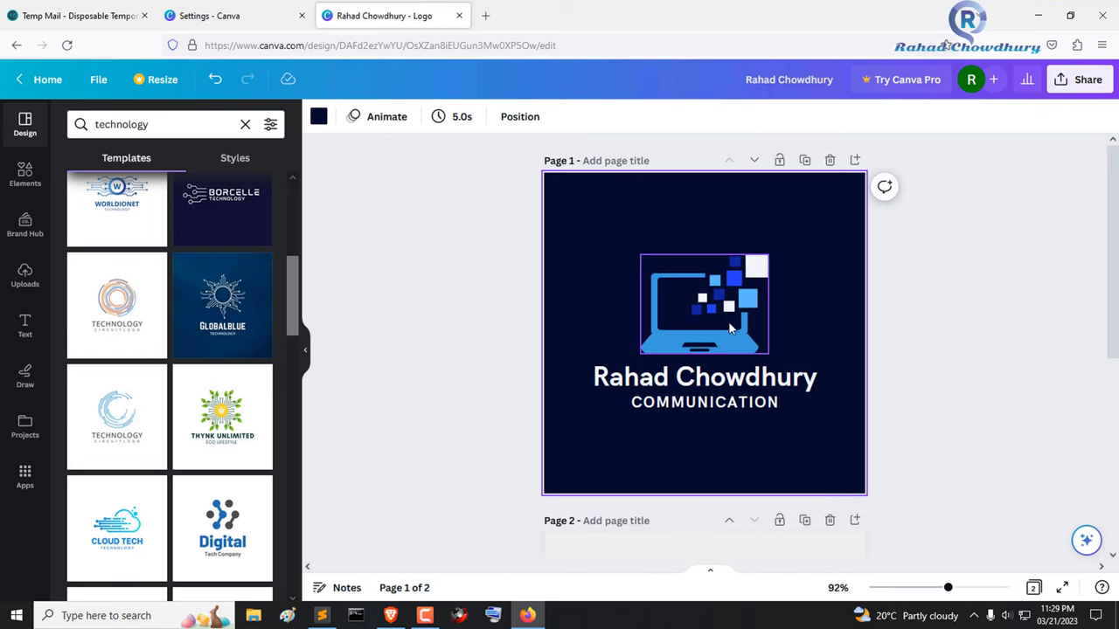
pyautogui.scroll(-8, 730, 327)
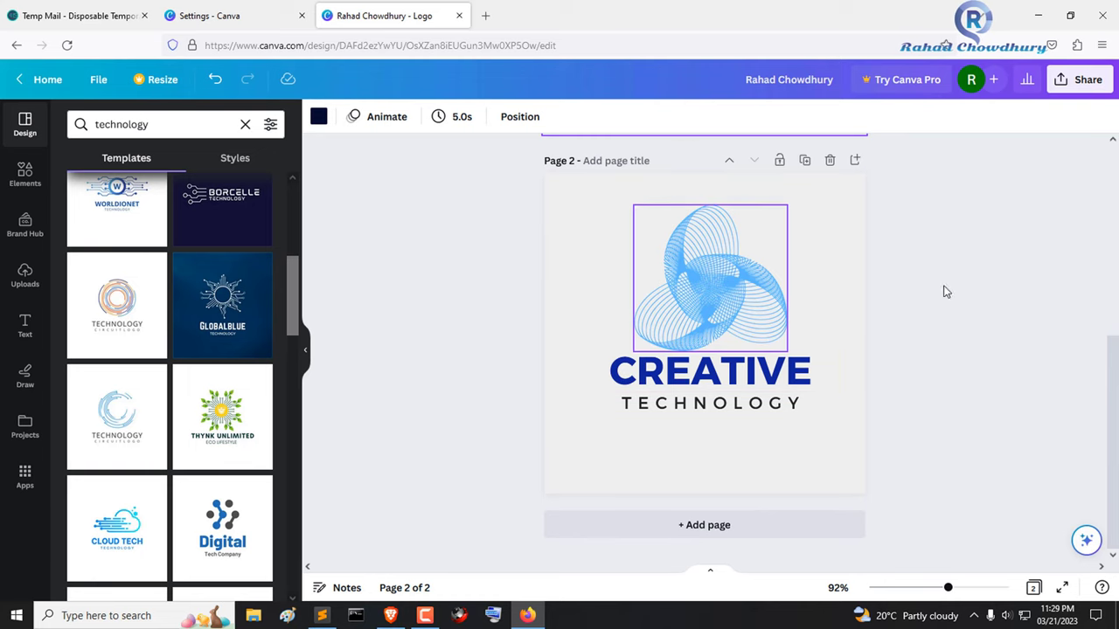
pyautogui.click(696, 325)
pyautogui.click(731, 389)
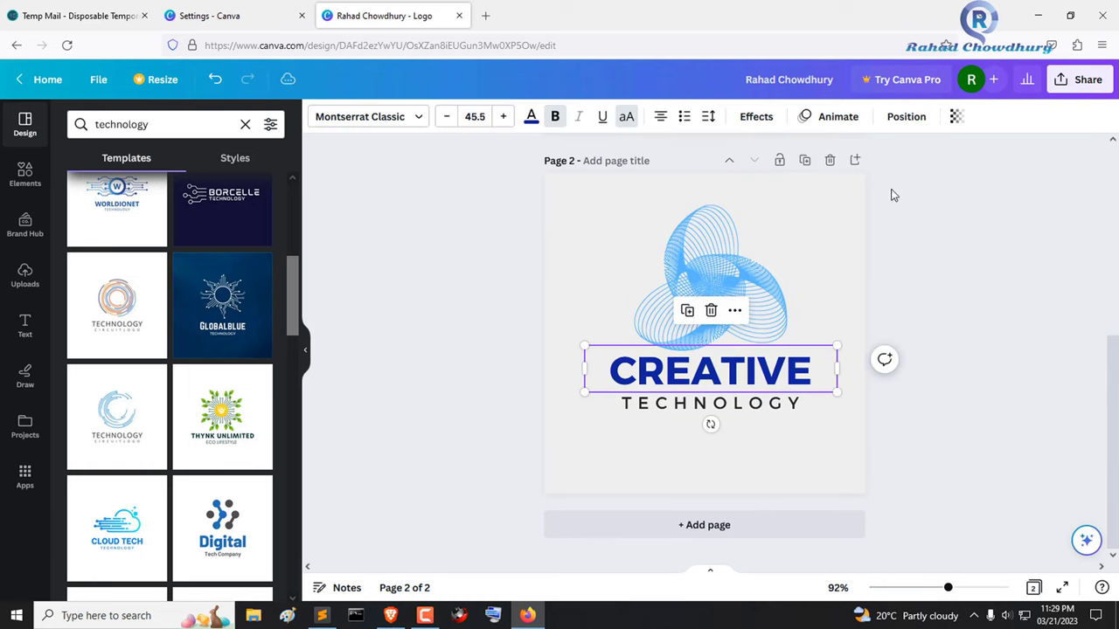
# - Download all 2 pages as PNG in a zip and show it in the Downloads folder
pyautogui.click(1073, 83)
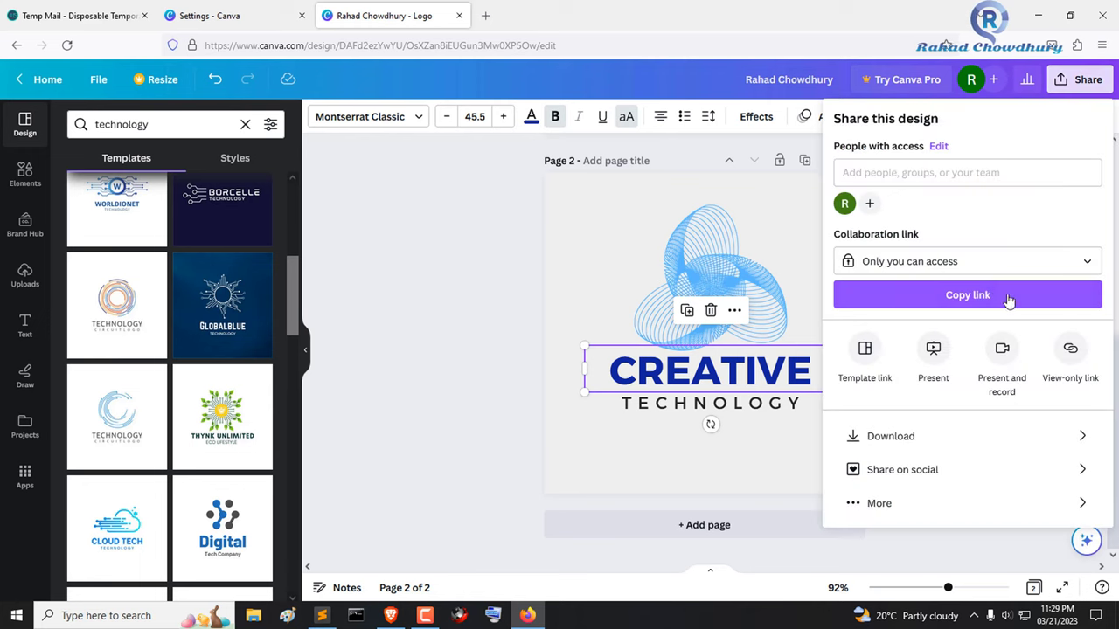
pyautogui.click(952, 295)
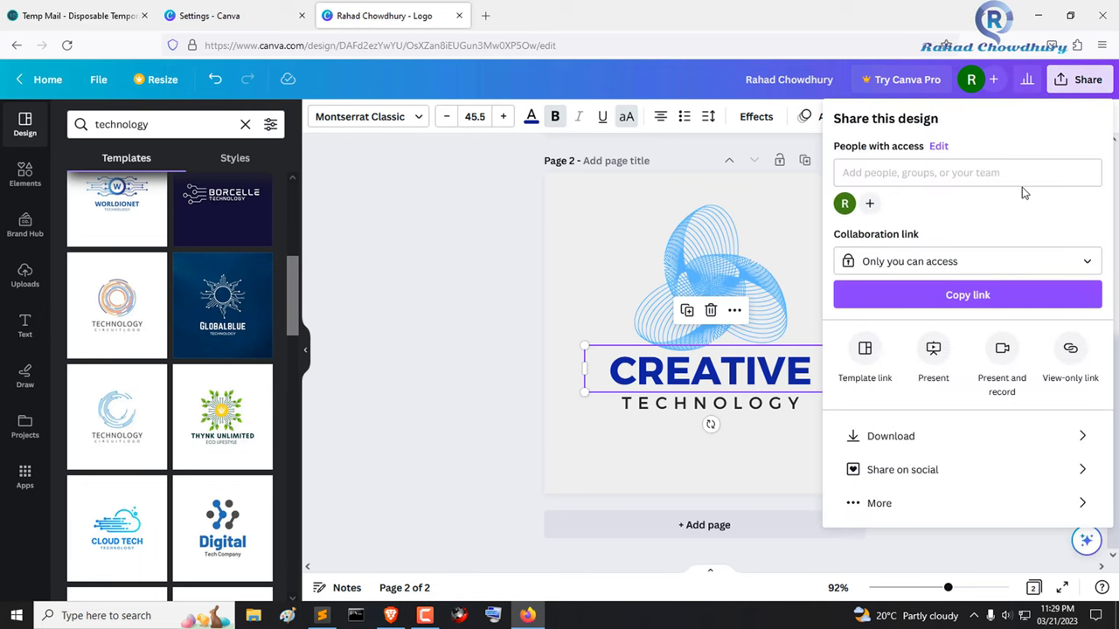
pyautogui.click(940, 444)
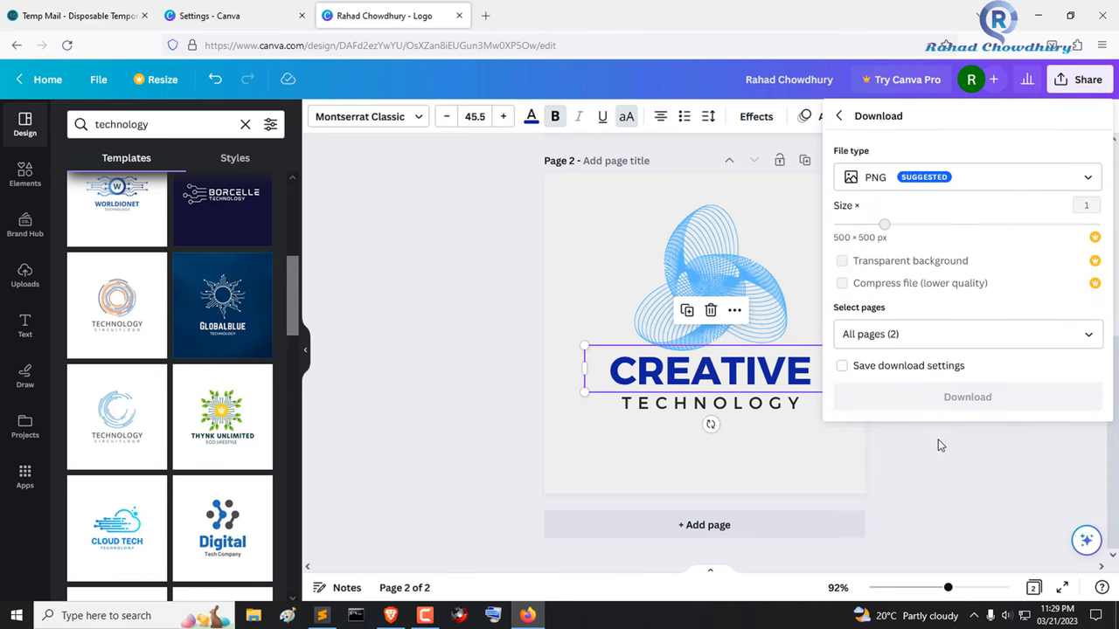
pyautogui.click(965, 404)
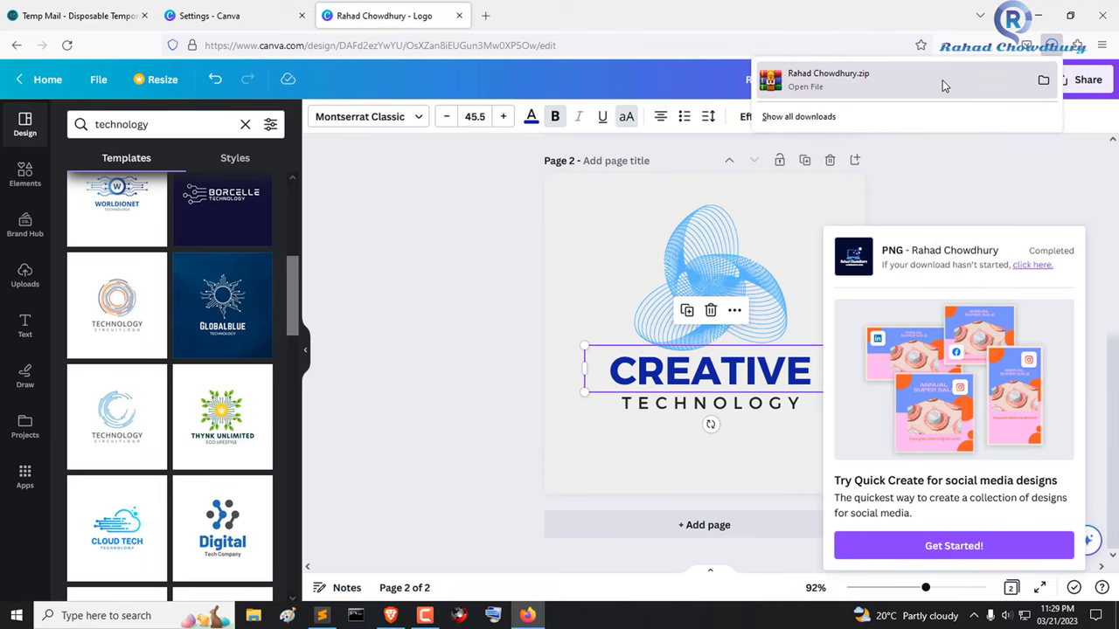
pyautogui.click(1043, 82)
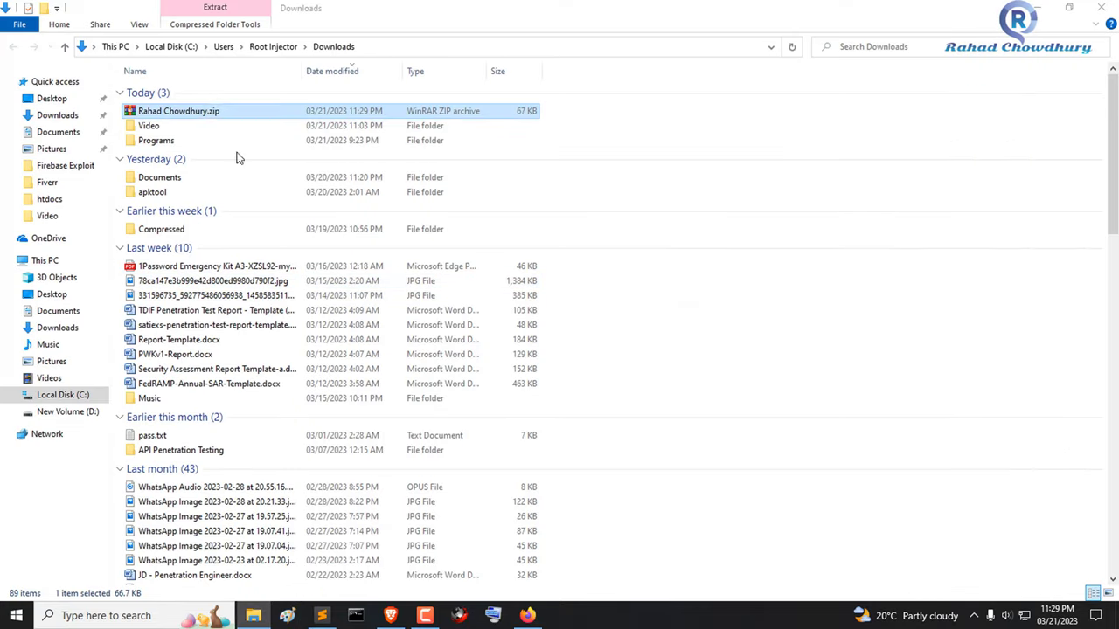
# - Dismiss the WinRAR purchase reminder and open 2.png from the archive in Photos
pyautogui.click(225, 242)
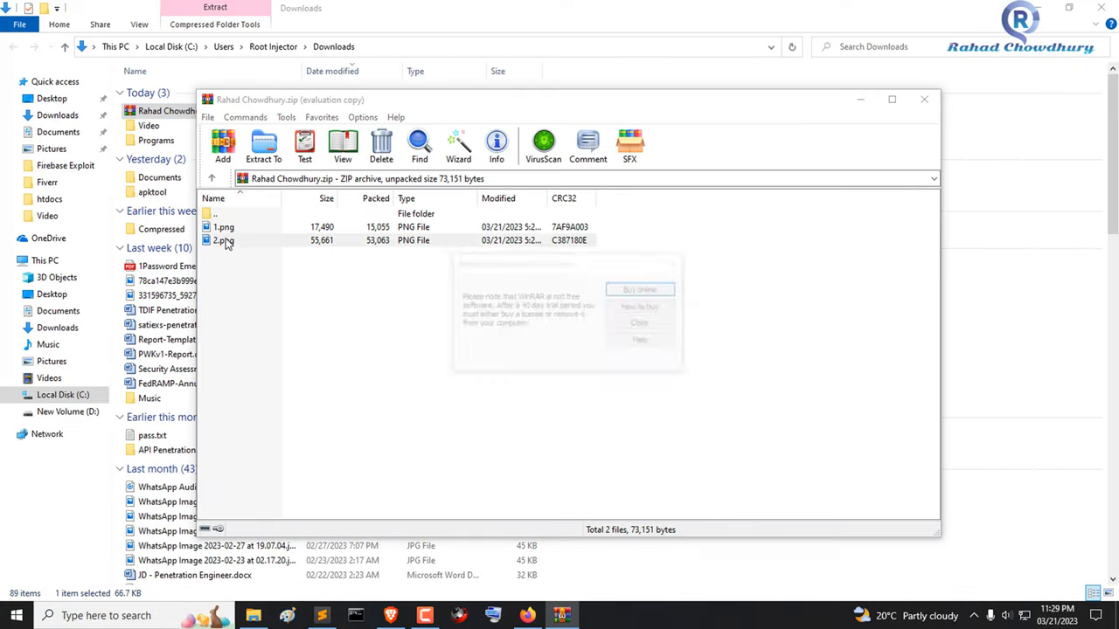
pyautogui.click(644, 325)
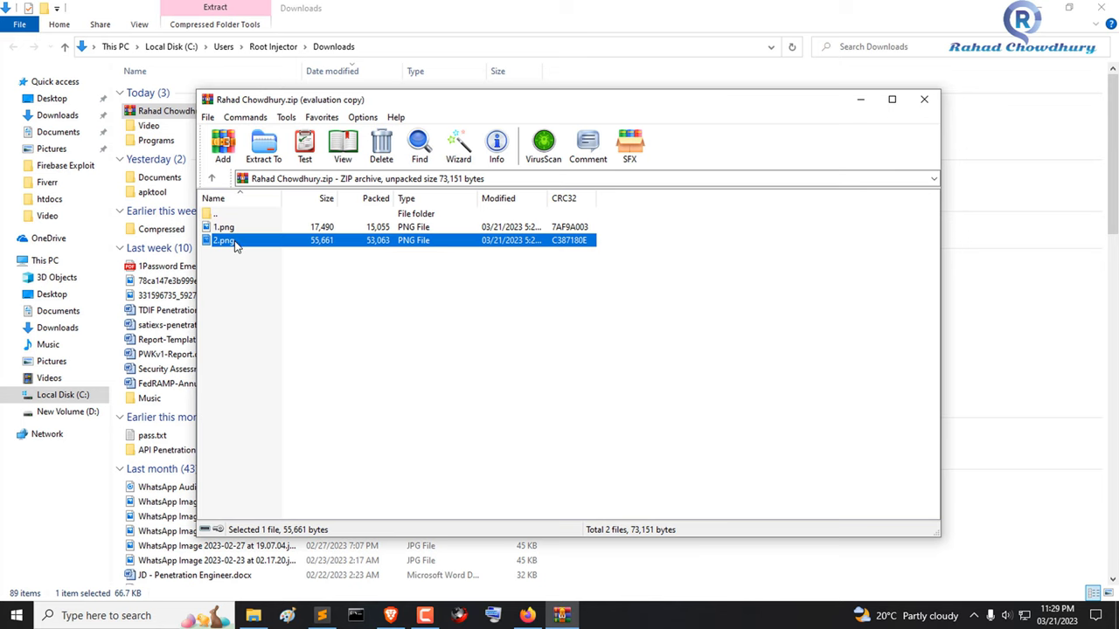
pyautogui.doubleClick(229, 242)
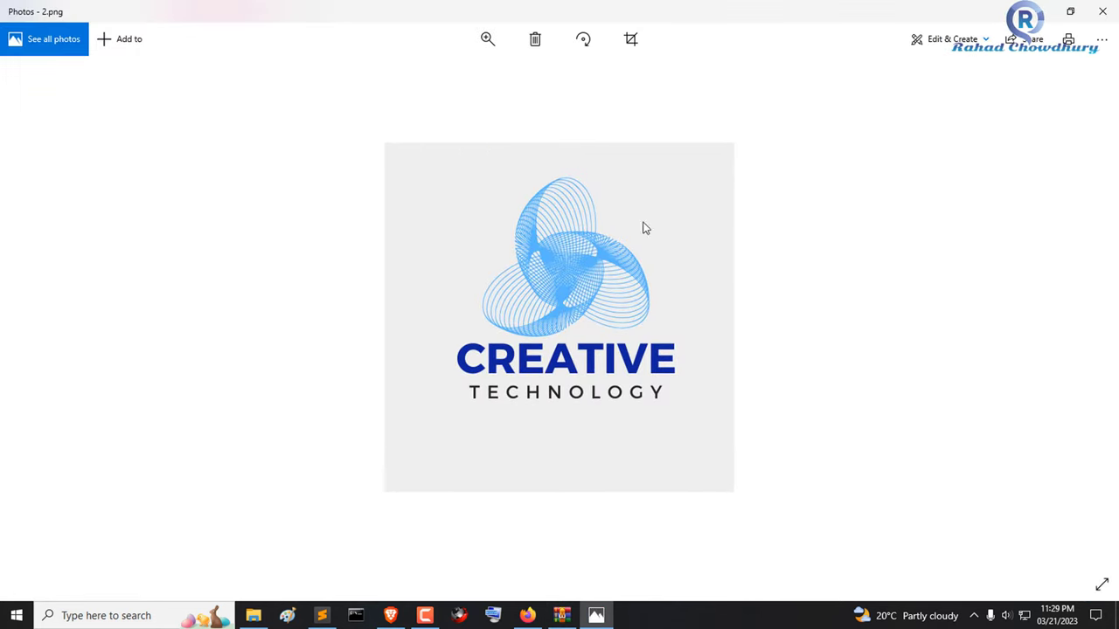
# - Close 2.png, view 1.png with the navy laptop logo, then close Photos
pyautogui.click(1105, 9)
pyautogui.doubleClick(229, 228)
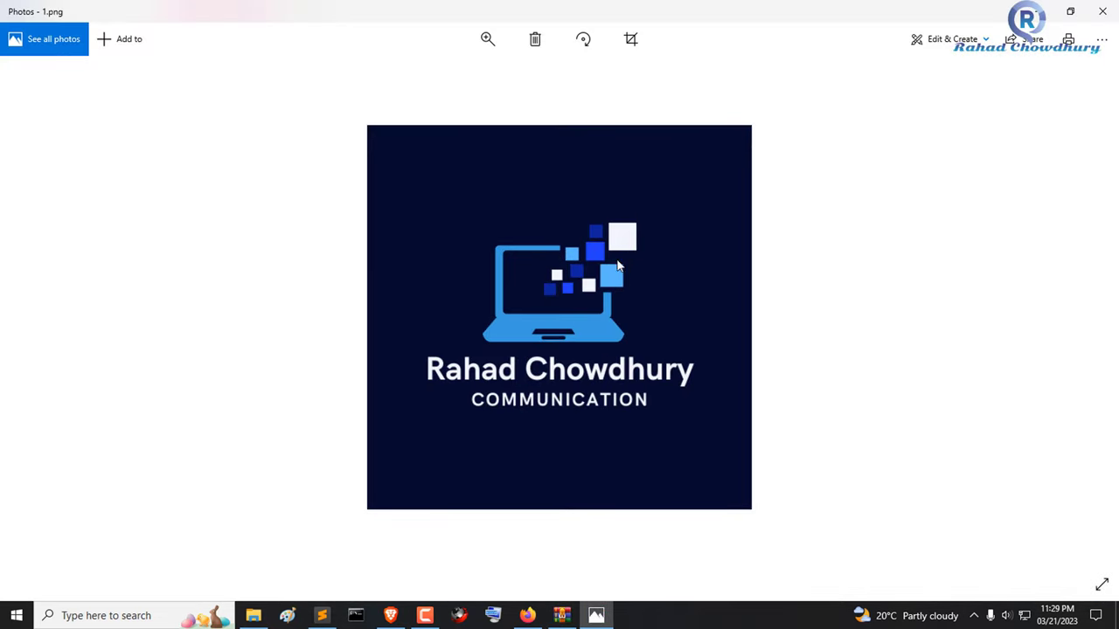
pyautogui.click(1112, 9)
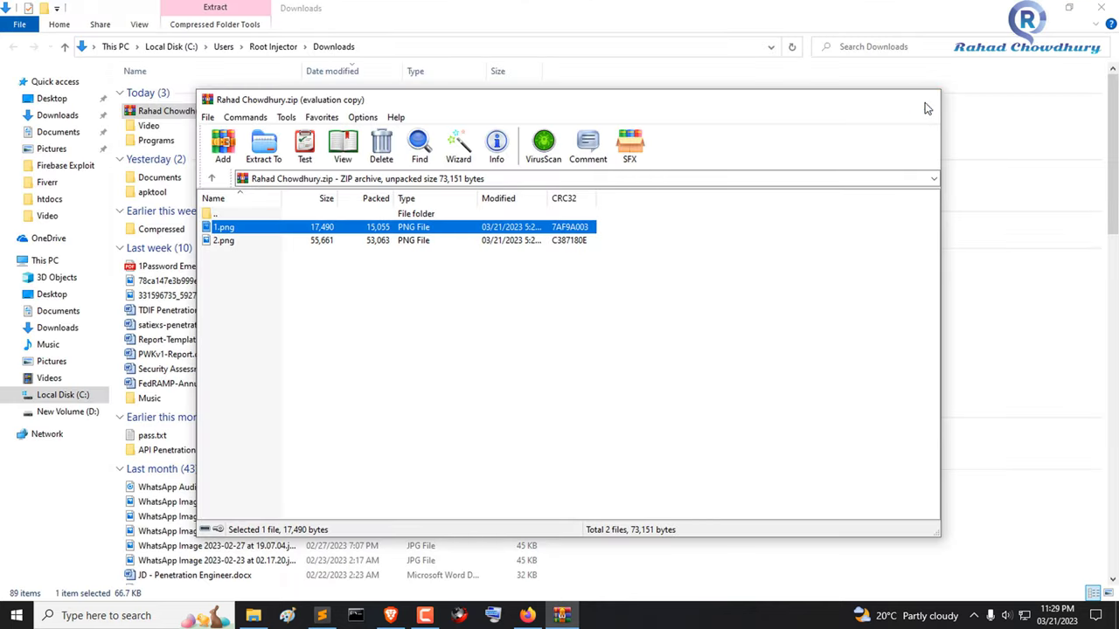